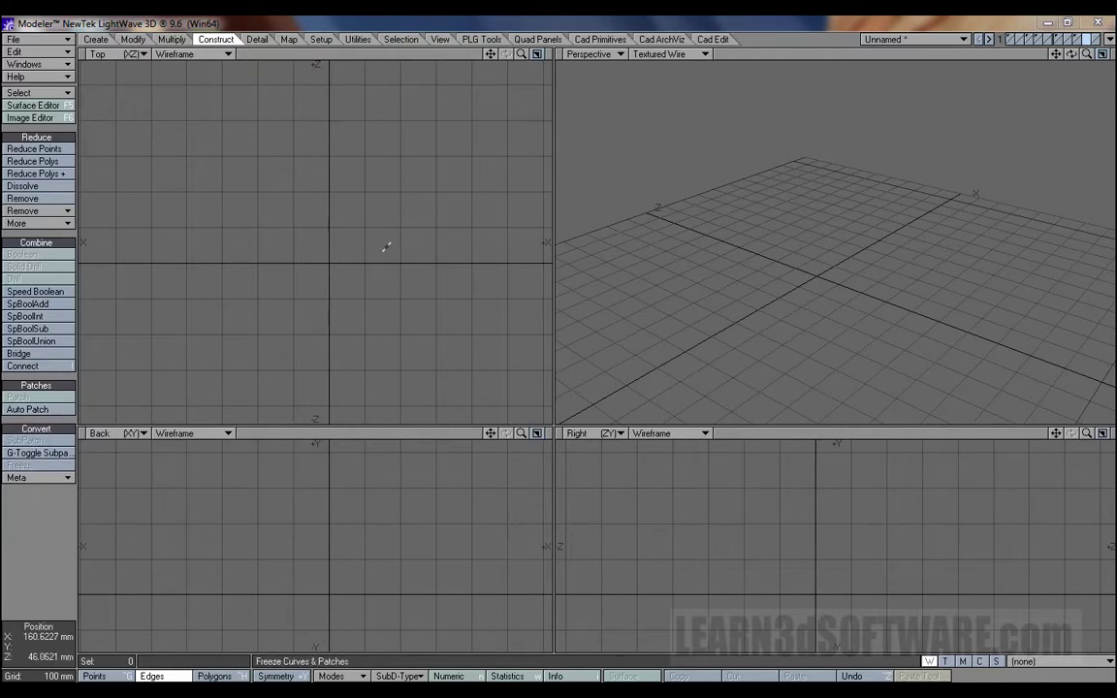
Create a box around the origin with a single height segment and convert it to a subpatch surface
{"action": "left_click", "coordinate": [96, 40]}
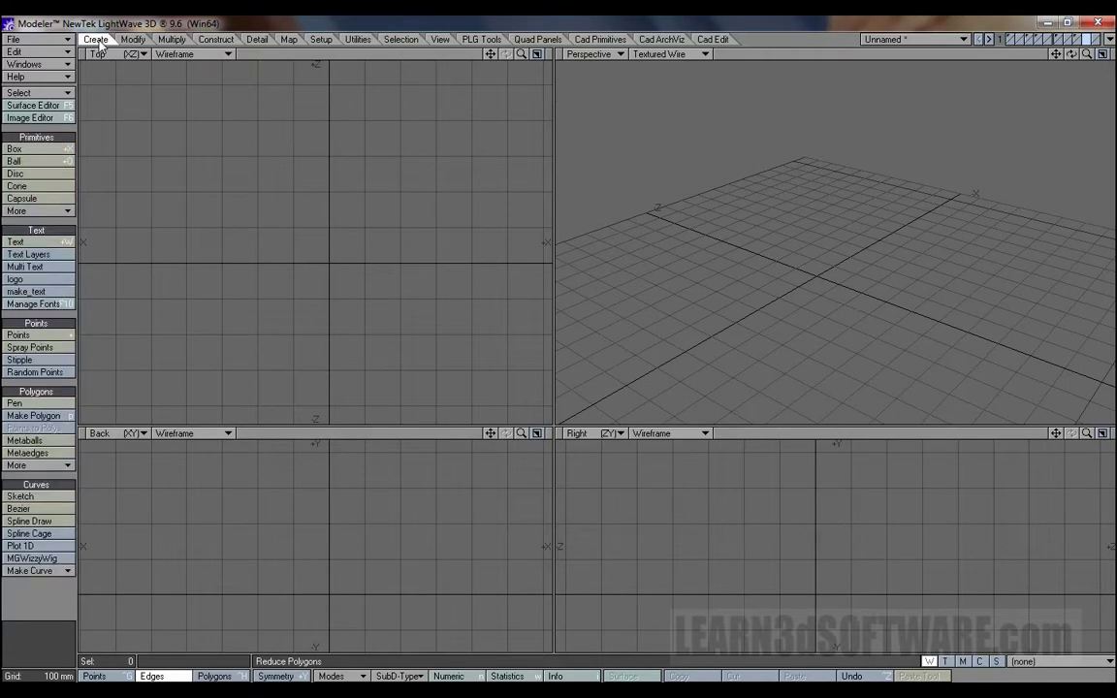
{"action": "left_click", "coordinate": [38, 150]}
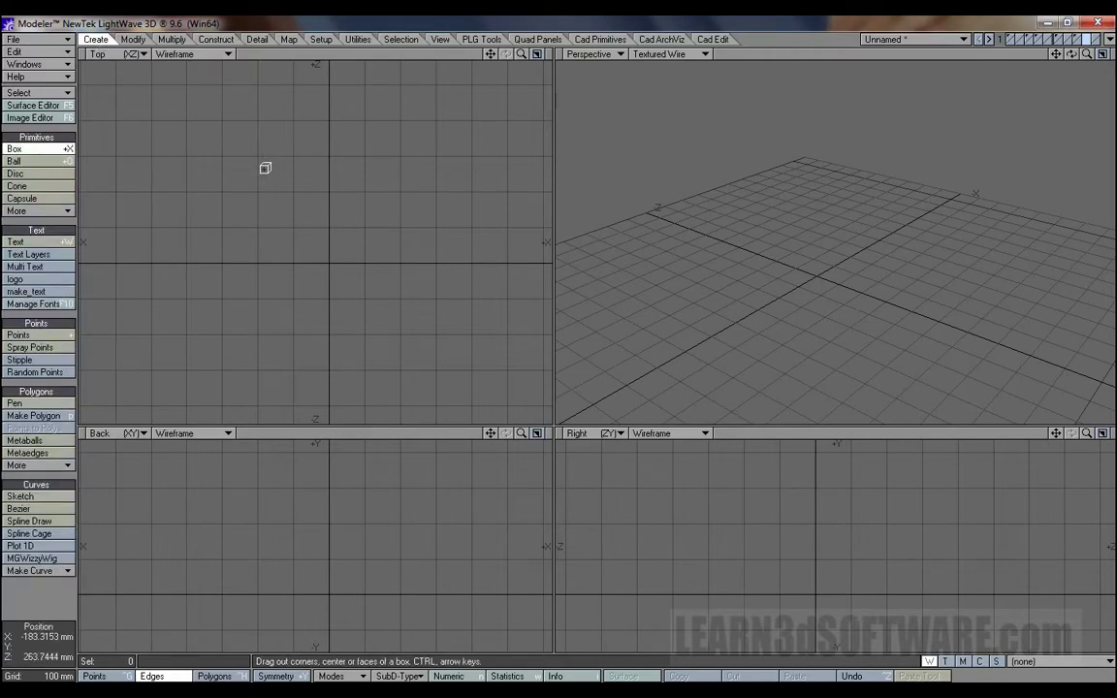
{"action": "left_click_drag", "start_coordinate": [263, 170], "coordinate": [421, 308]}
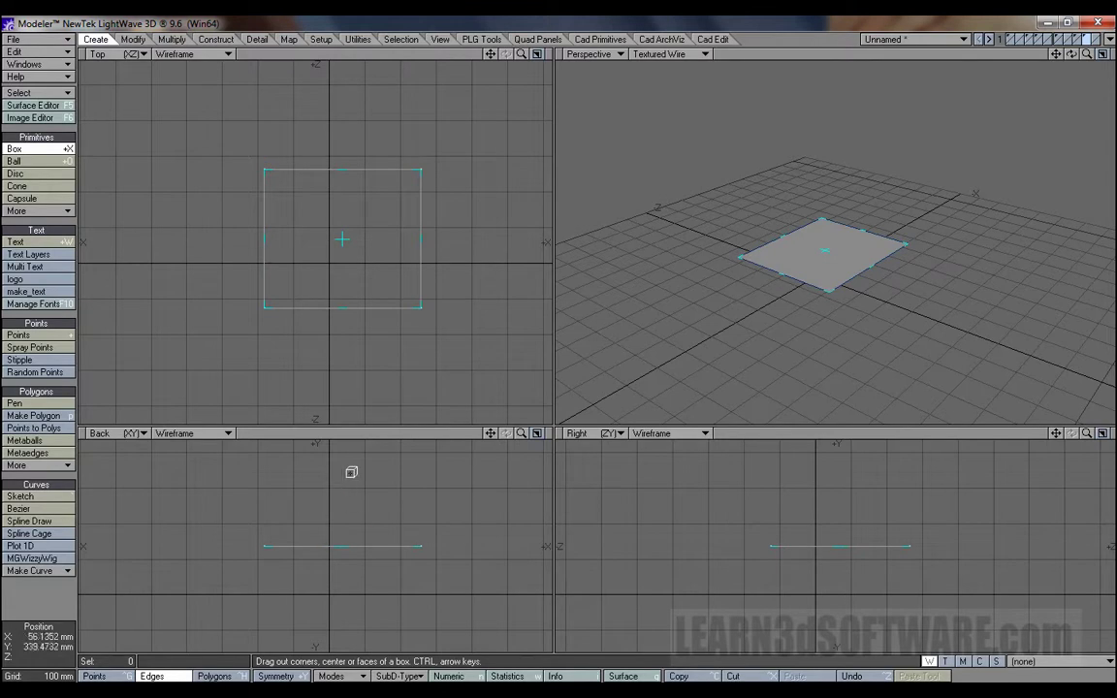
{"action": "left_click_drag", "start_coordinate": [351, 472], "coordinate": [354, 462]}
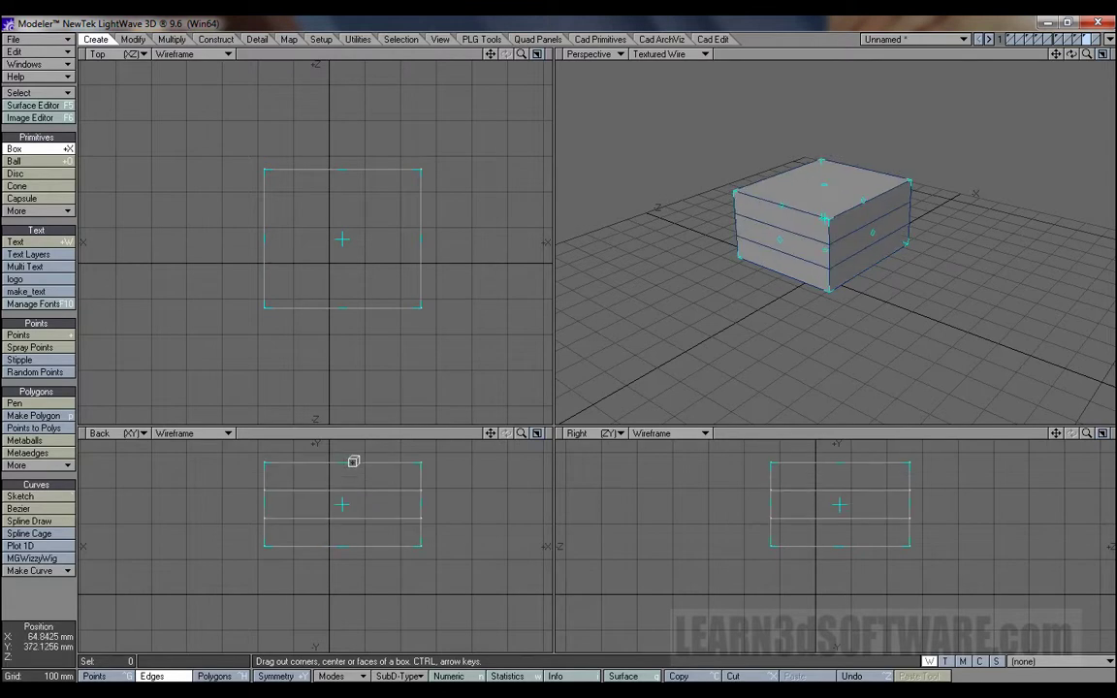
{"action": "key", "text": "Down"}
{"action": "key", "text": "Down"}
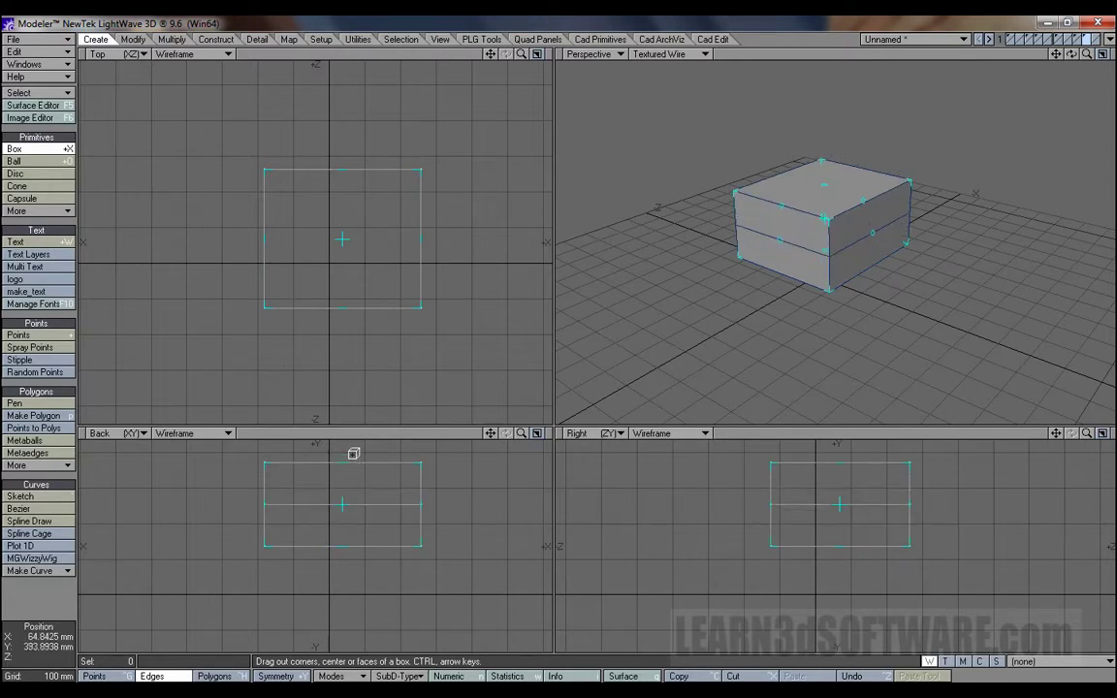
{"action": "key", "text": "space"}
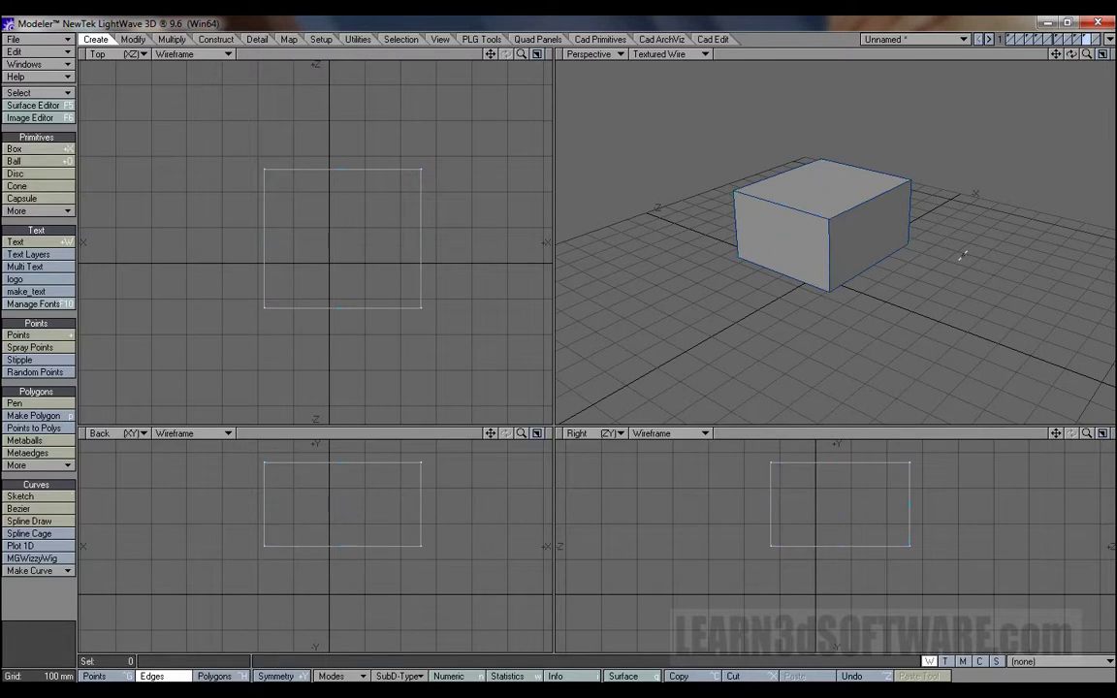
{"action": "left_click_drag", "start_coordinate": [1071, 54], "coordinate": [1072, 81]}
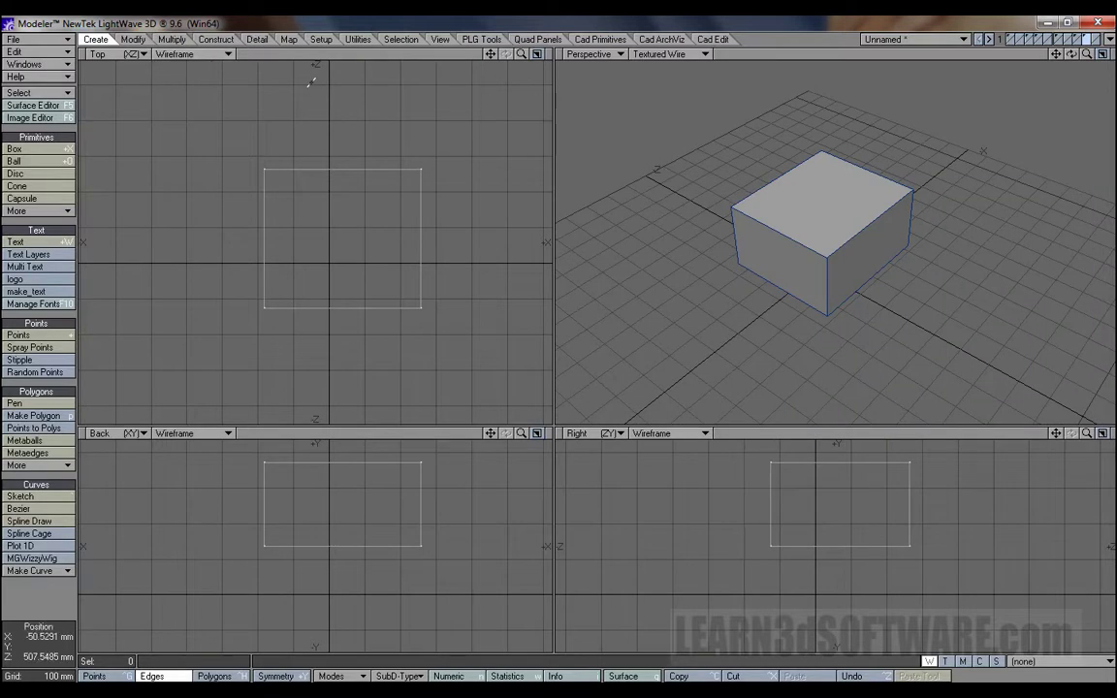
{"action": "key", "text": "Tab"}
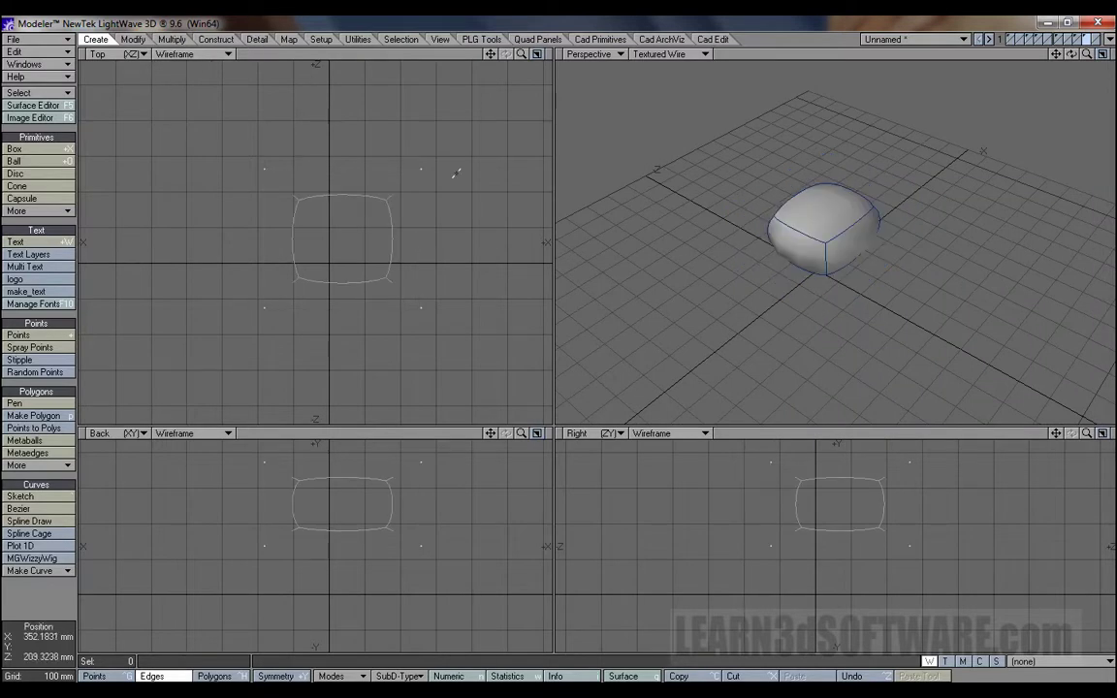
Freeze the subpatch box into a polygon mesh and view it up close
{"action": "left_click", "coordinate": [256, 40]}
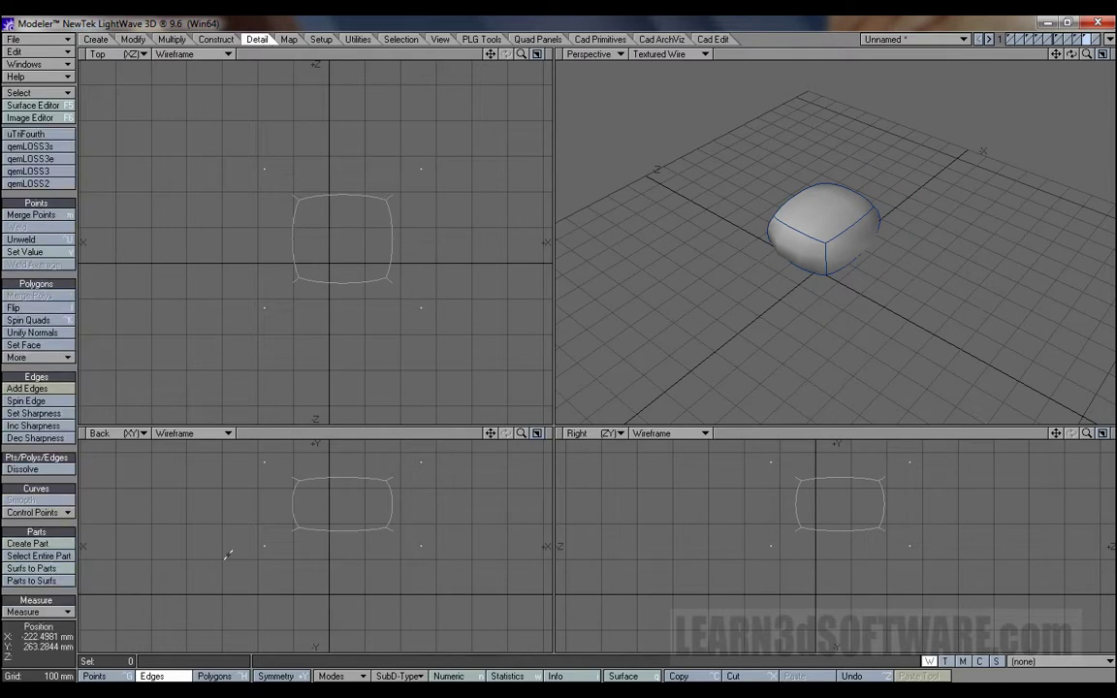
{"action": "left_click", "coordinate": [215, 39]}
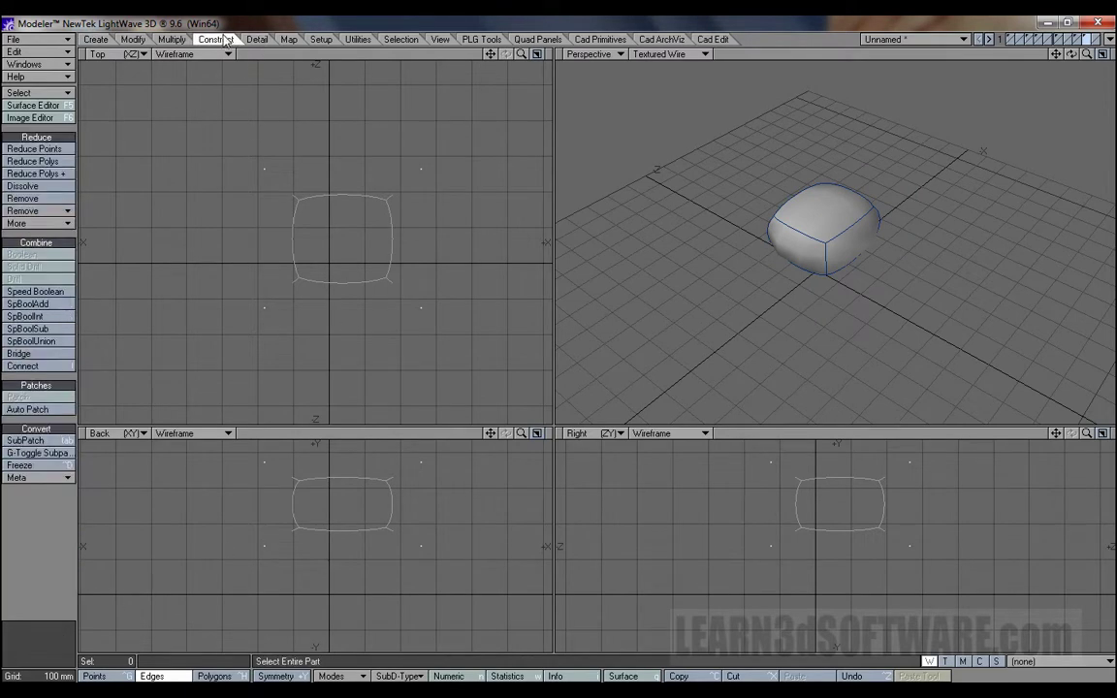
{"action": "left_click", "coordinate": [45, 466]}
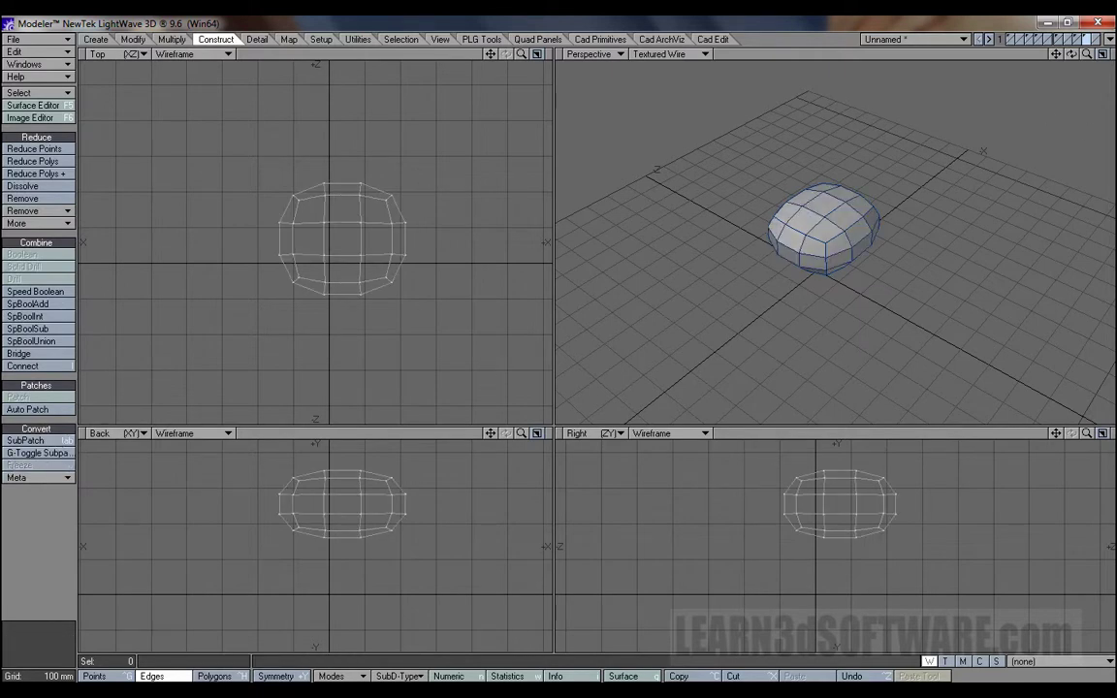
{"action": "left_click_drag", "start_coordinate": [1088, 56], "coordinate": [1064, 68]}
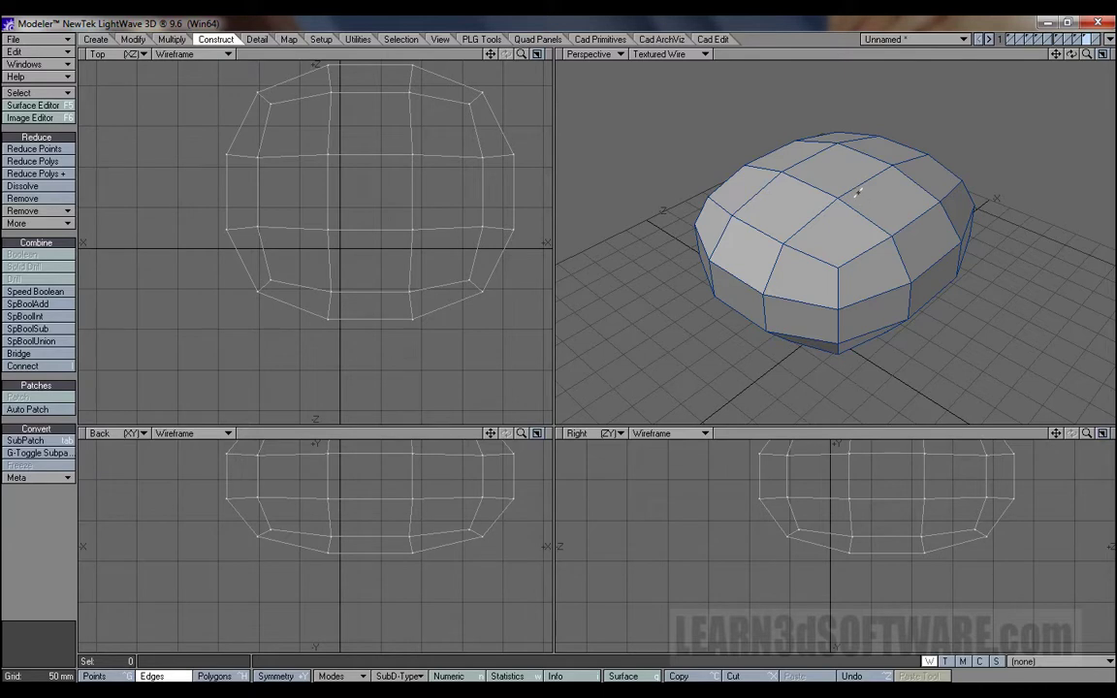
Return the frozen mesh to the original subpatch box
{"action": "mouse_move", "coordinate": [1071, 55]}
{"action": "left_mouse_down"}
{"action": "mouse_move", "coordinate": [1100, 31]}
{"action": "mouse_move", "coordinate": [1094, 61]}
{"action": "mouse_move", "coordinate": [1037, 41]}
{"action": "mouse_move", "coordinate": [1057, 29]}
{"action": "mouse_move", "coordinate": [1033, 64]}
{"action": "mouse_move", "coordinate": [1079, 42]}
{"action": "mouse_move", "coordinate": [1055, 70]}
{"action": "mouse_move", "coordinate": [1090, 45]}
{"action": "left_mouse_up"}
{"action": "left_click_drag", "start_coordinate": [1020, 56], "coordinate": [1070, 56]}
{"action": "key", "text": "Tab"}
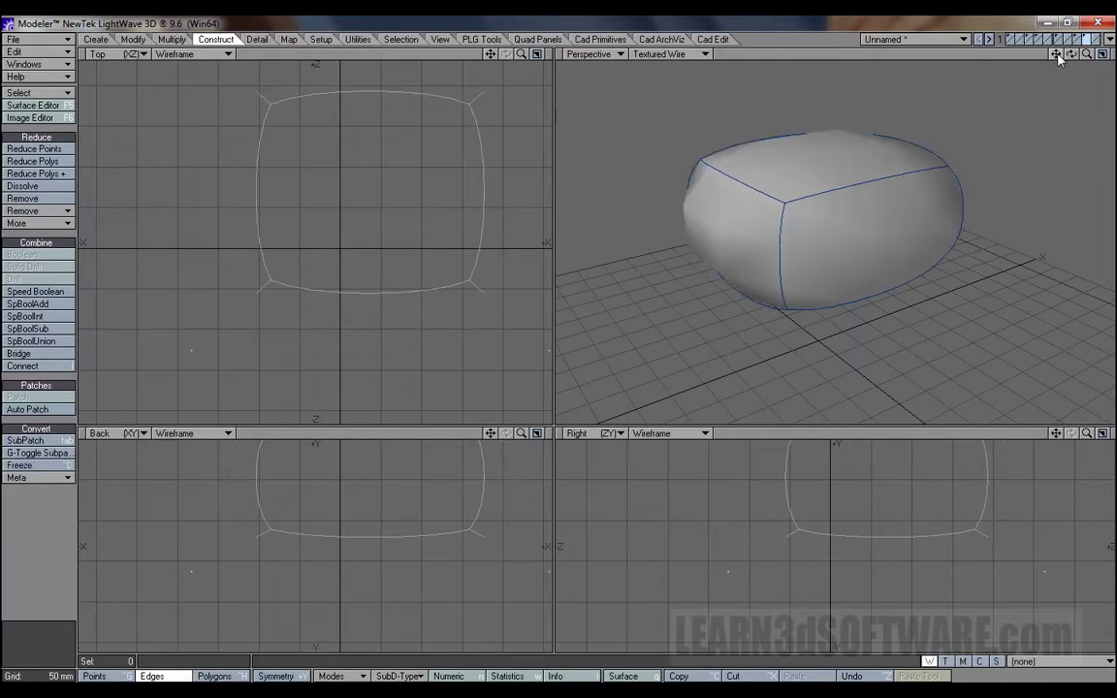
Turn subpatches off for the box and try to freeze the plain polygon box
{"action": "left_click_drag", "start_coordinate": [1071, 55], "coordinate": [1040, 56]}
{"action": "key", "text": "Tab"}
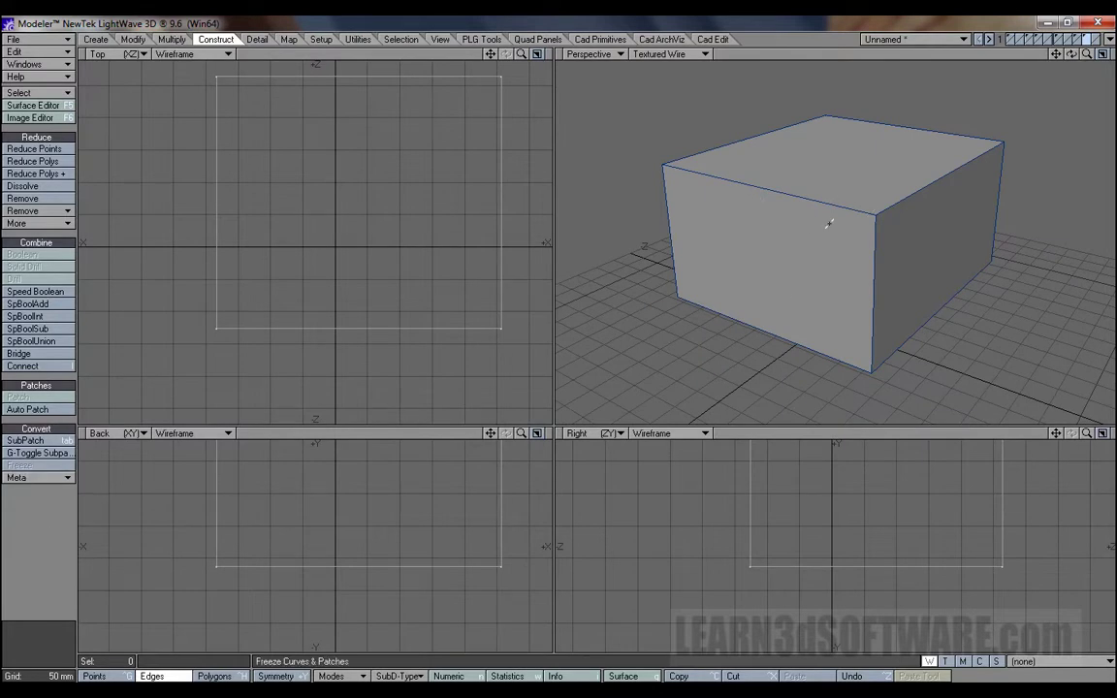
{"action": "left_click", "coordinate": [60, 466]}
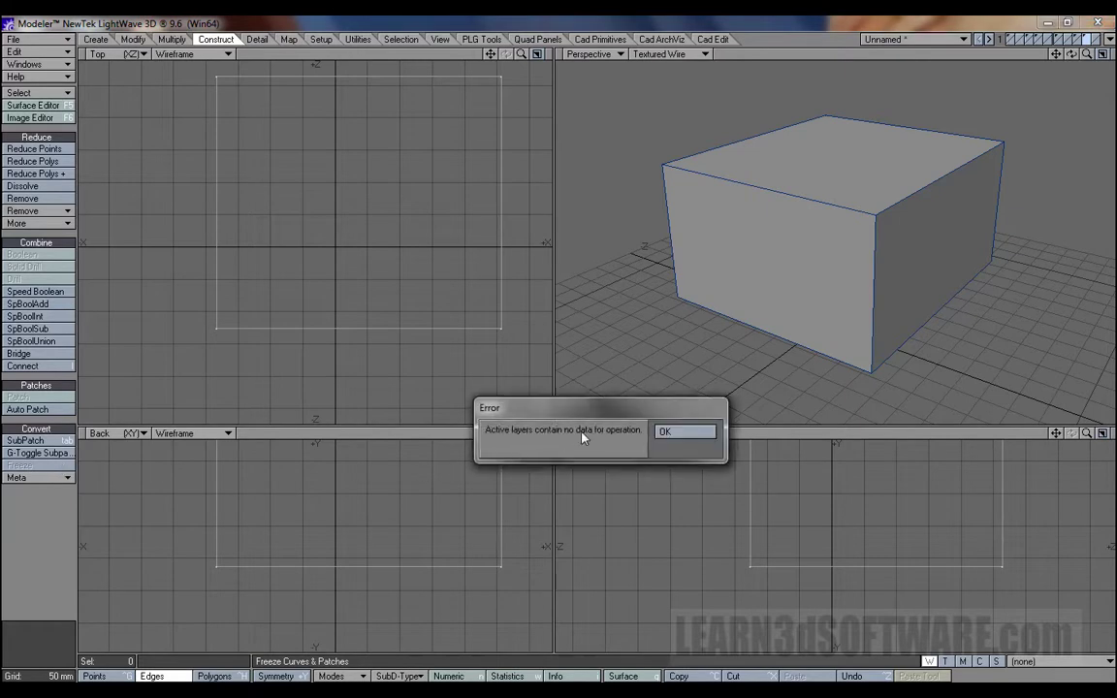
{"action": "left_click", "coordinate": [676, 434]}
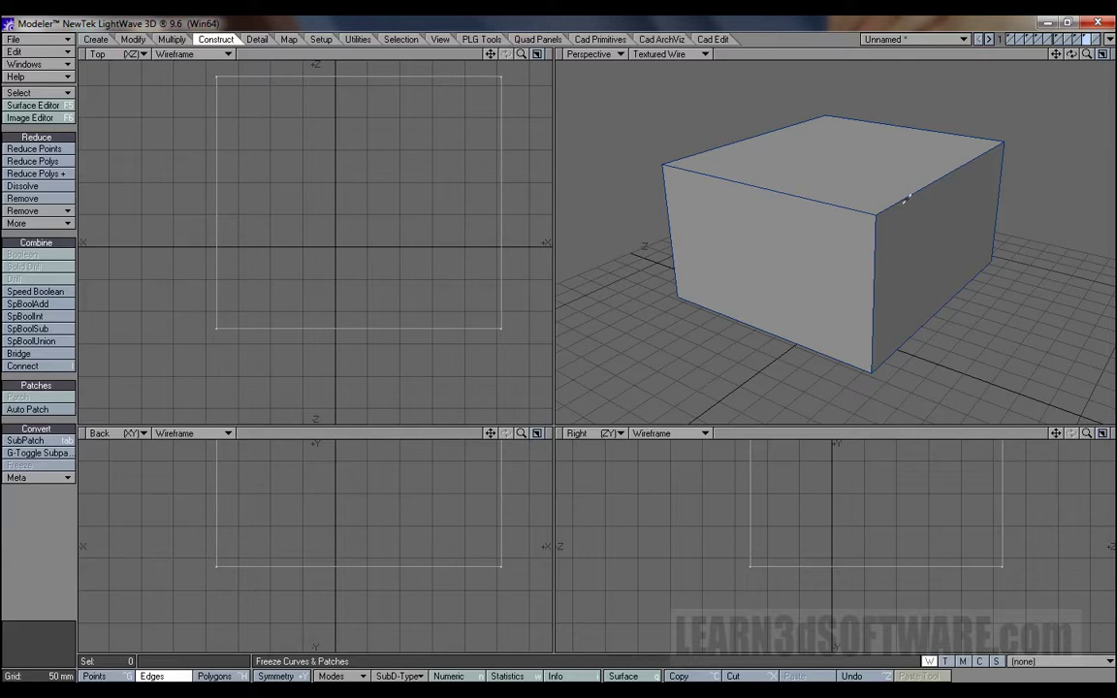
Turn subpatches back on for the box and freeze it into a polygon mesh
{"action": "key", "text": "Tab"}
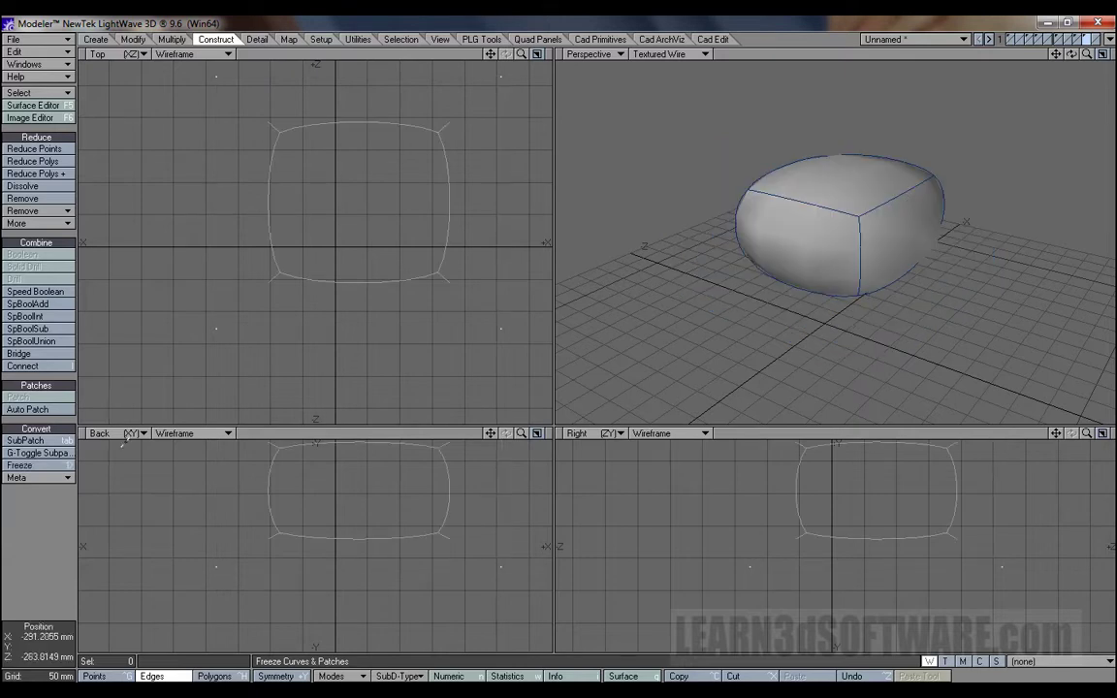
{"action": "left_click", "coordinate": [22, 465]}
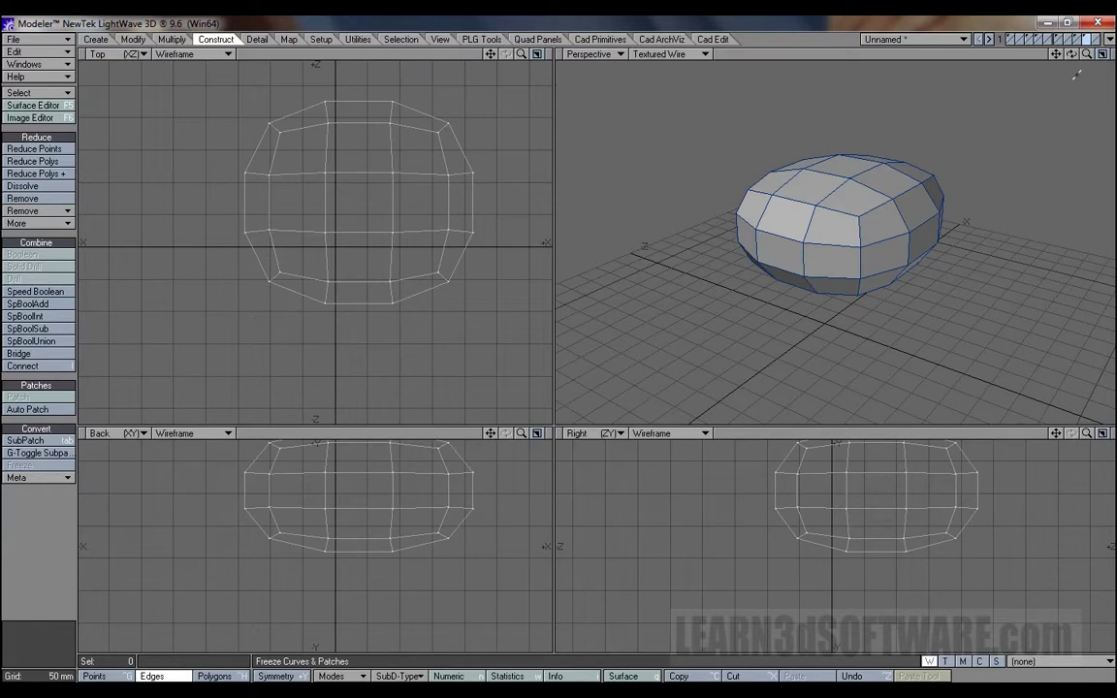
{"action": "mouse_move", "coordinate": [1071, 55]}
{"action": "left_mouse_down"}
{"action": "mouse_move", "coordinate": [1052, 145]}
{"action": "mouse_move", "coordinate": [1057, 43]}
{"action": "mouse_move", "coordinate": [1059, 111]}
{"action": "mouse_move", "coordinate": [1086, 114]}
{"action": "mouse_move", "coordinate": [1076, 69]}
{"action": "mouse_move", "coordinate": [1059, 79]}
{"action": "mouse_move", "coordinate": [1071, 58]}
{"action": "left_mouse_up"}
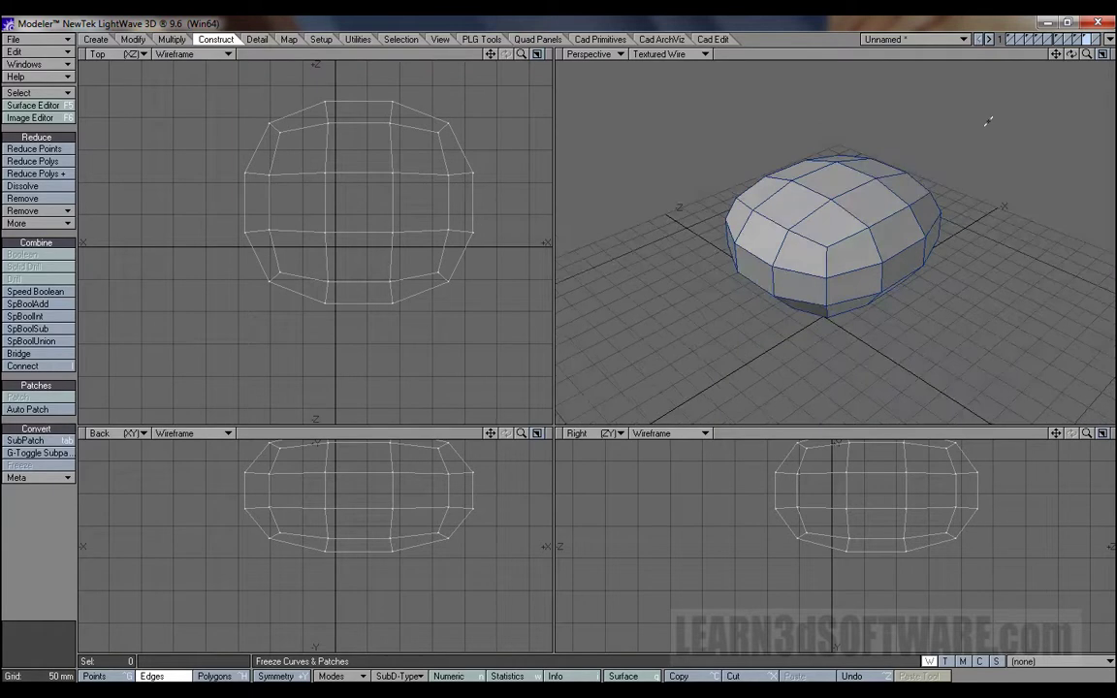
Convert the frozen mesh to subpatches and freeze it again into a denser polygon mesh
{"action": "key", "text": "Tab"}
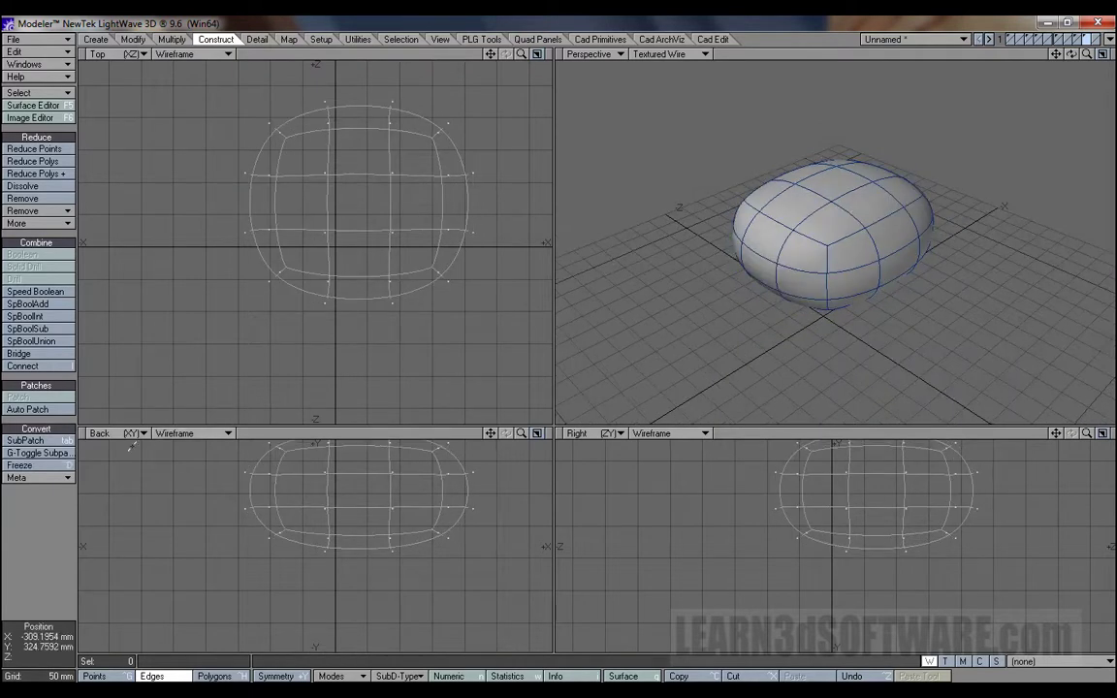
{"action": "left_click", "coordinate": [66, 466]}
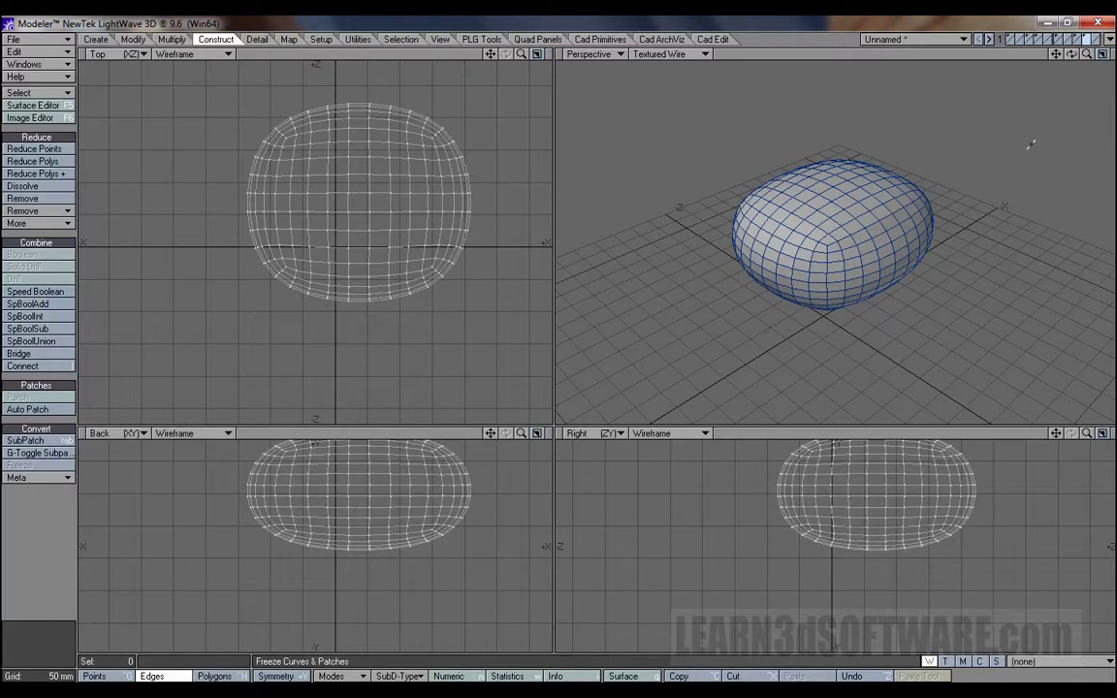
{"action": "left_click_drag", "start_coordinate": [1071, 56], "coordinate": [1030, 62]}
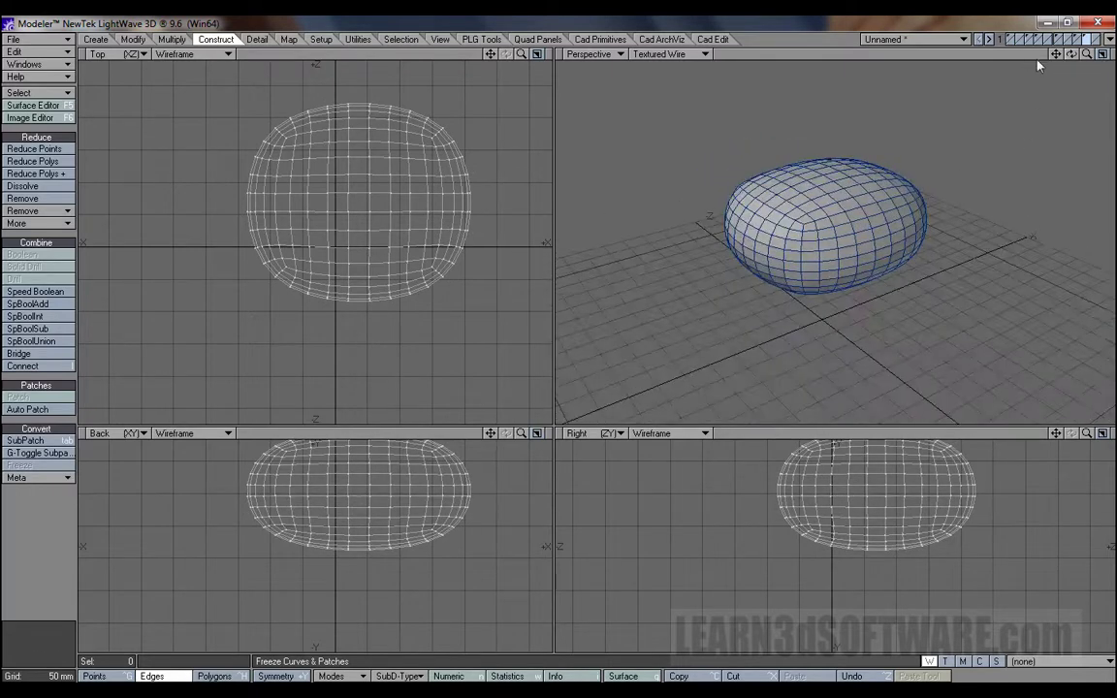
Set the Perspective view to Texture shading and examine the faceting of the frozen mesh
{"action": "left_click", "coordinate": [689, 53]}
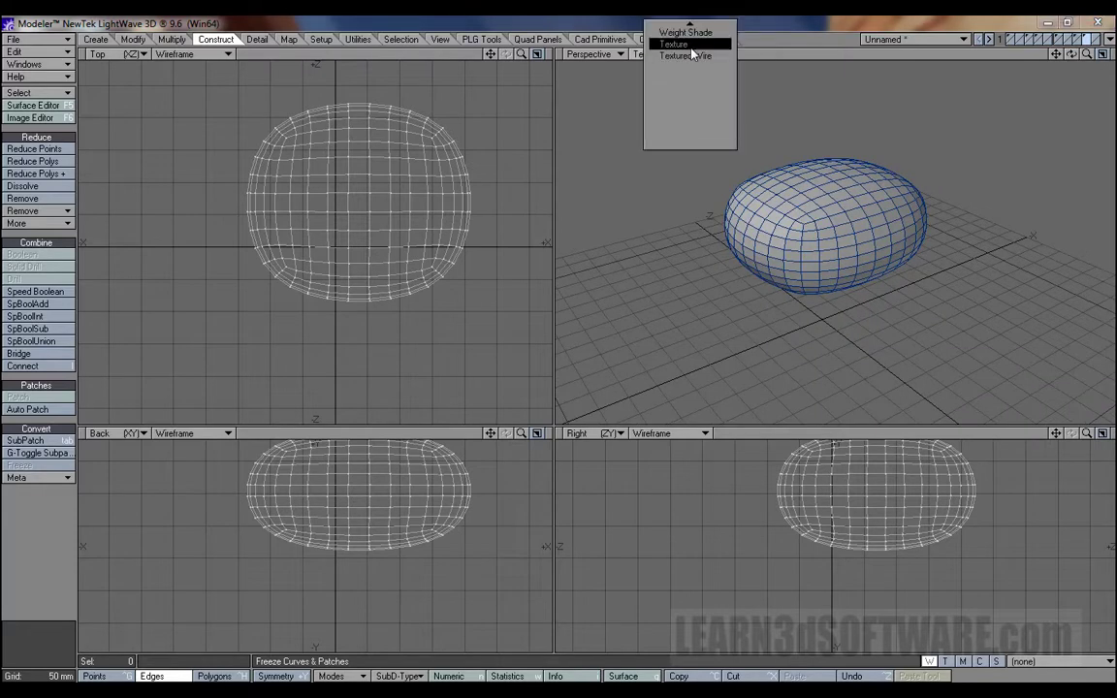
{"action": "left_click", "coordinate": [691, 45]}
{"action": "left_click_drag", "start_coordinate": [1088, 56], "coordinate": [1072, 88]}
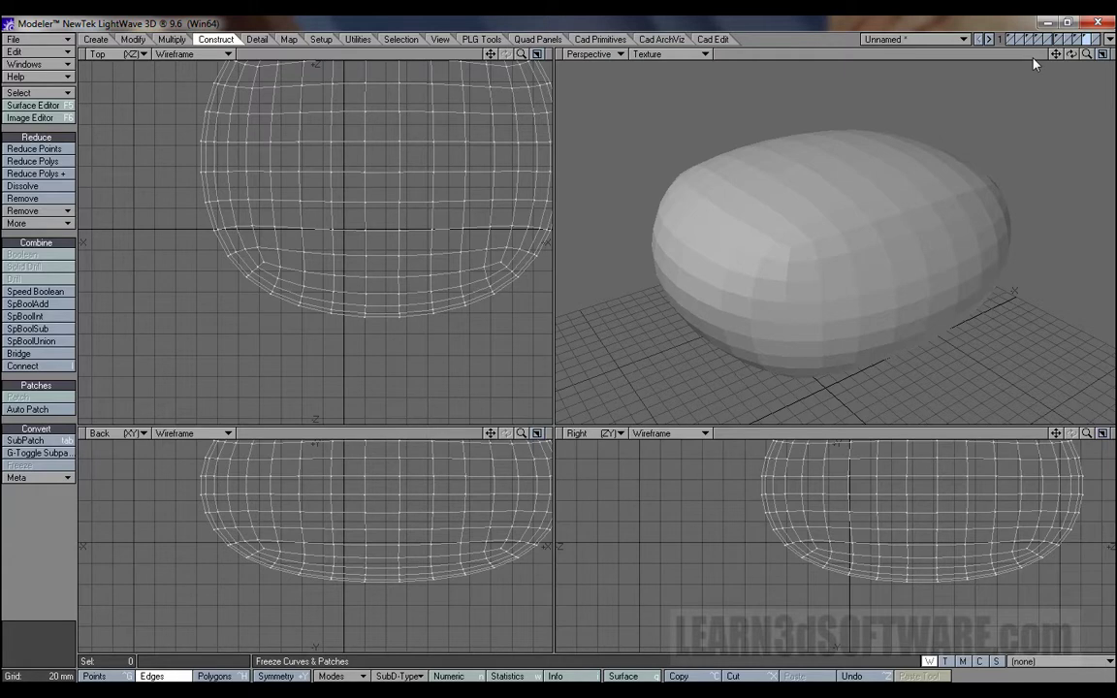
{"action": "left_click_drag", "start_coordinate": [1072, 56], "coordinate": [1033, 76]}
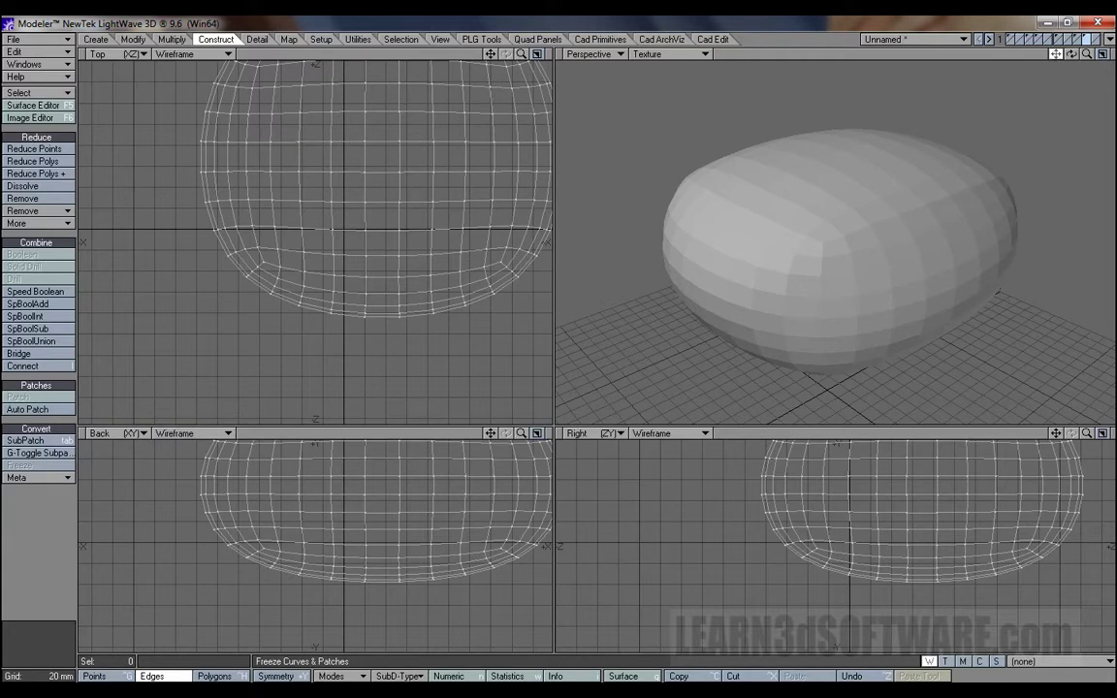
{"action": "left_click_drag", "start_coordinate": [1070, 60], "coordinate": [1056, 64]}
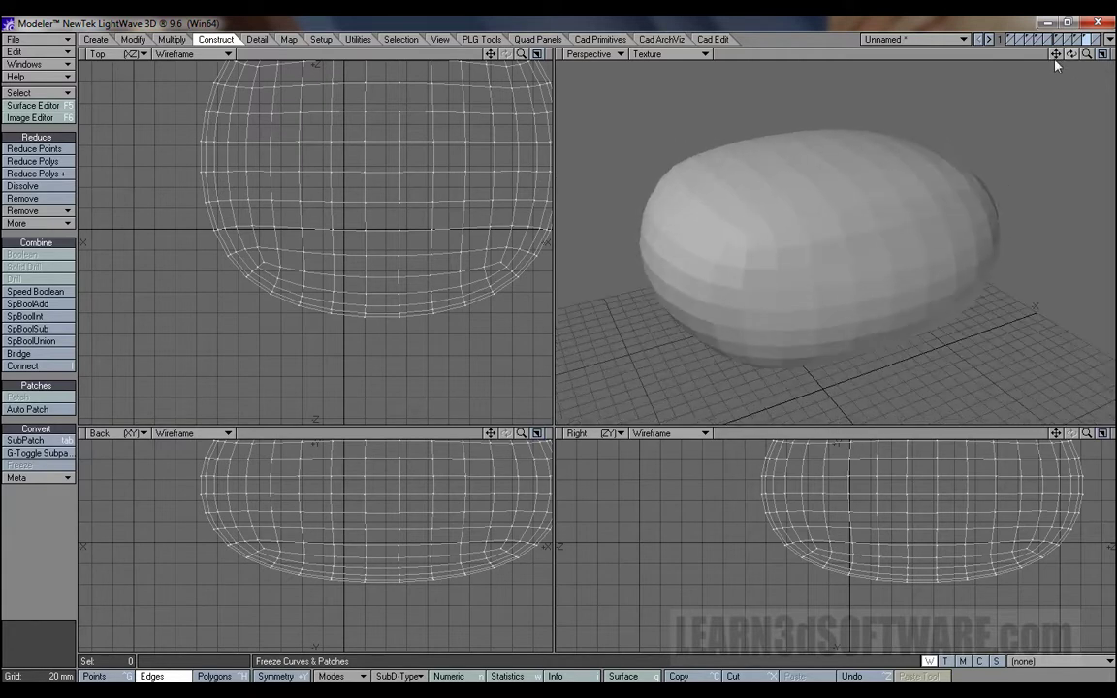
Enable Smoothing on the Default surface in the Surface Editor and inspect the shaded mesh
{"action": "left_click", "coordinate": [31, 106]}
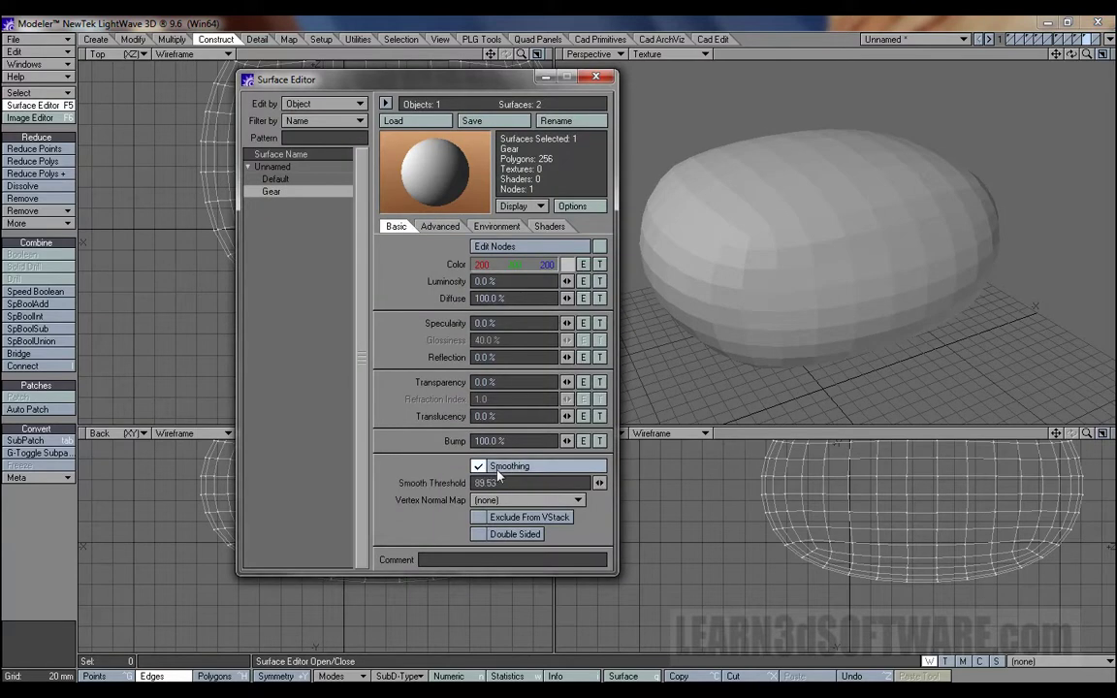
{"action": "left_click", "coordinate": [279, 180]}
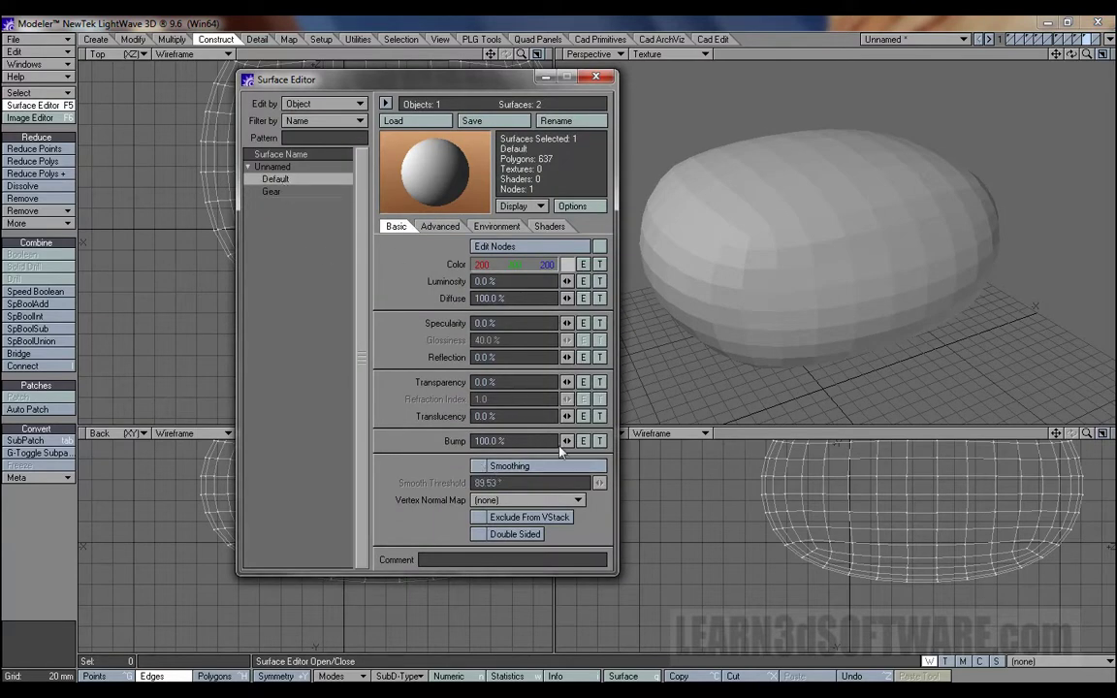
{"action": "left_click", "coordinate": [478, 466]}
{"action": "left_click", "coordinate": [595, 77]}
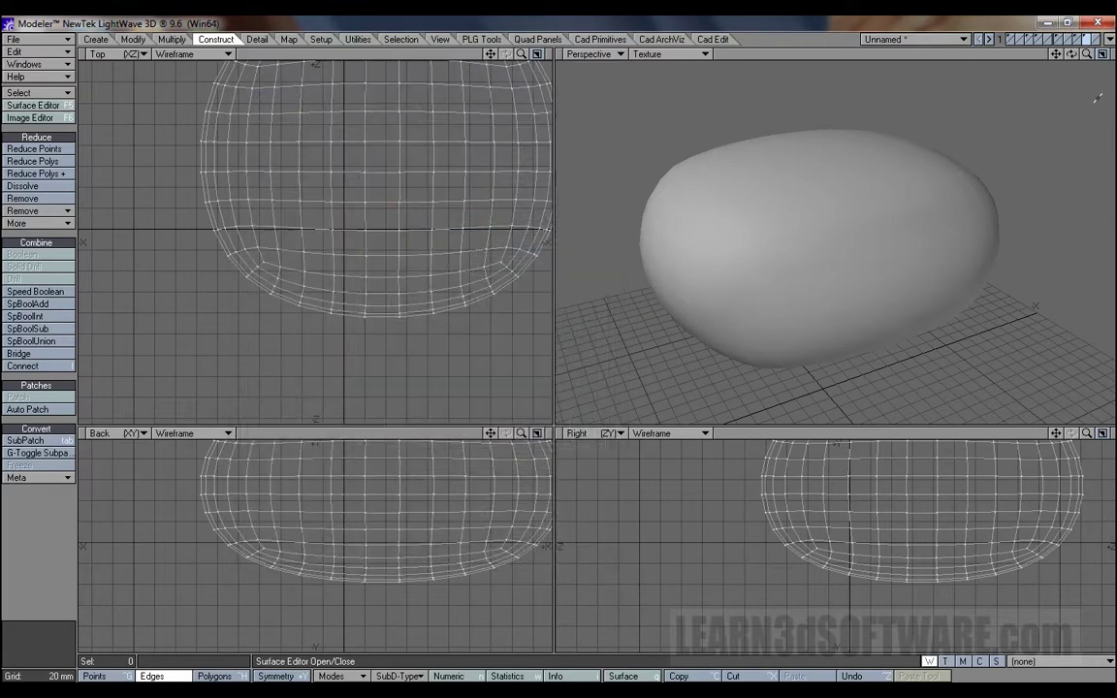
{"action": "mouse_move", "coordinate": [1072, 54]}
{"action": "left_mouse_down"}
{"action": "mouse_move", "coordinate": [1075, 17]}
{"action": "mouse_move", "coordinate": [1078, 55]}
{"action": "mouse_move", "coordinate": [1101, 56]}
{"action": "mouse_move", "coordinate": [1095, 70]}
{"action": "mouse_move", "coordinate": [1079, 89]}
{"action": "mouse_move", "coordinate": [1045, 91]}
{"action": "mouse_move", "coordinate": [1049, 56]}
{"action": "mouse_move", "coordinate": [1078, 78]}
{"action": "mouse_move", "coordinate": [1073, 60]}
{"action": "left_mouse_up"}
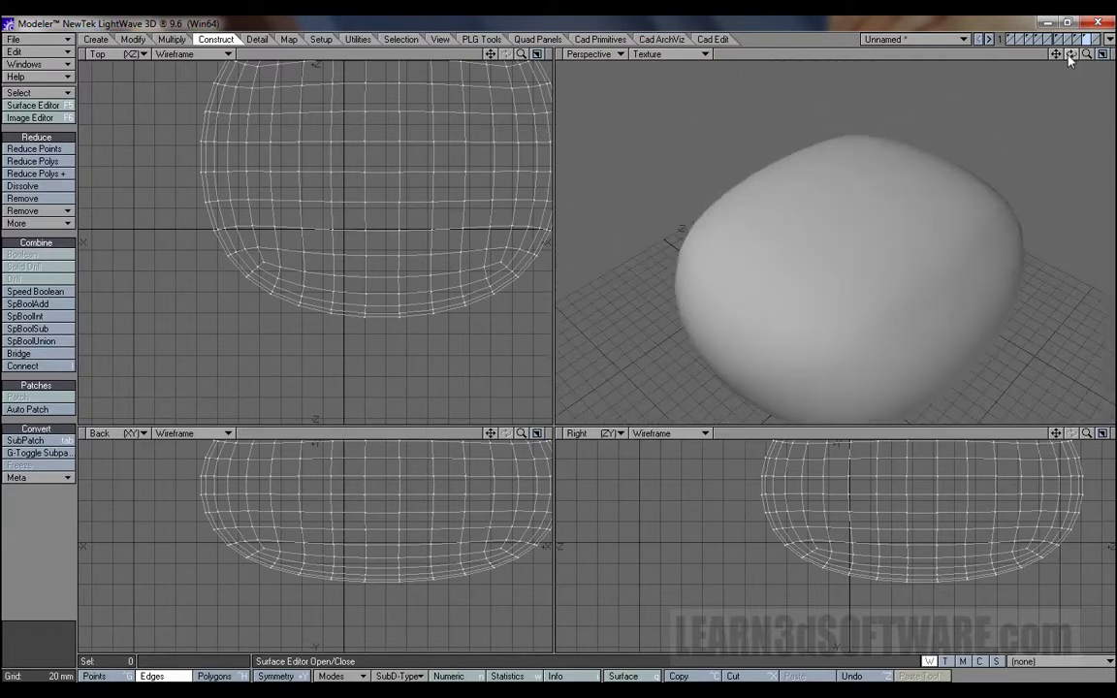
Undo both freezes and the second subpatch conversion to get back to the simple subpatch box
{"action": "key", "text": "ctrl+z"}
{"action": "key", "text": "ctrl+z"}
{"action": "key", "text": "ctrl+z"}
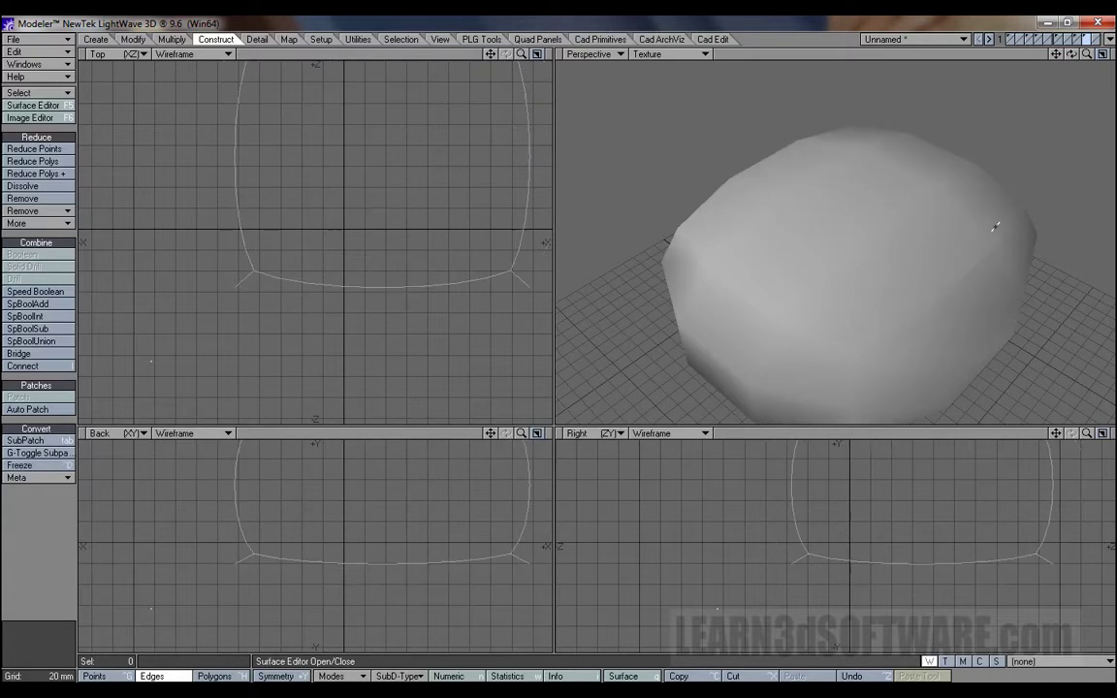
{"action": "mouse_move", "coordinate": [1087, 55]}
{"action": "left_mouse_down"}
{"action": "mouse_move", "coordinate": [1063, 57]}
{"action": "mouse_move", "coordinate": [1076, 58]}
{"action": "mouse_move", "coordinate": [1070, 45]}
{"action": "mouse_move", "coordinate": [1074, 56]}
{"action": "left_mouse_up"}
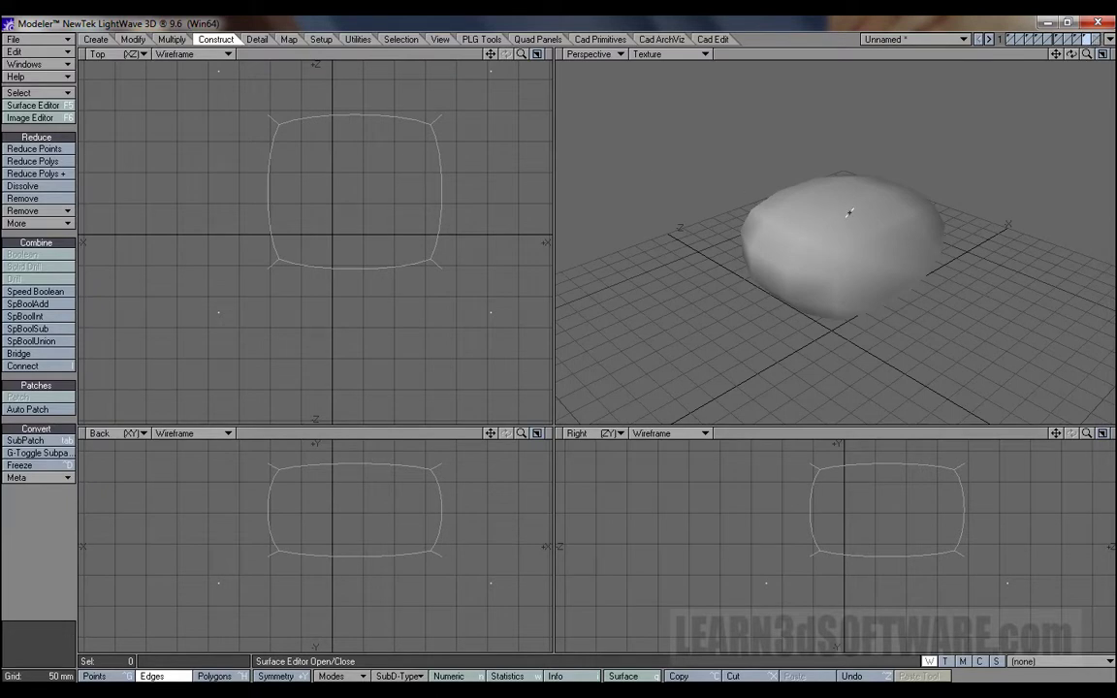
Set the Perspective view's shading to Textured Wire and view the subpatch box from above
{"action": "left_click", "coordinate": [669, 54]}
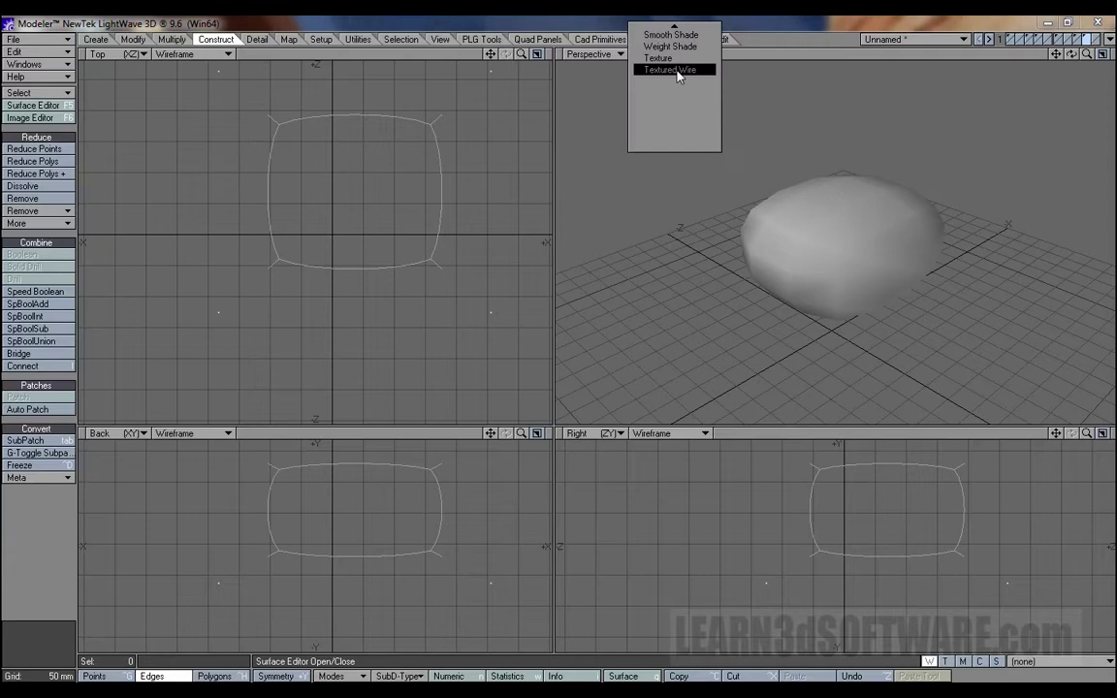
{"action": "left_click", "coordinate": [677, 70]}
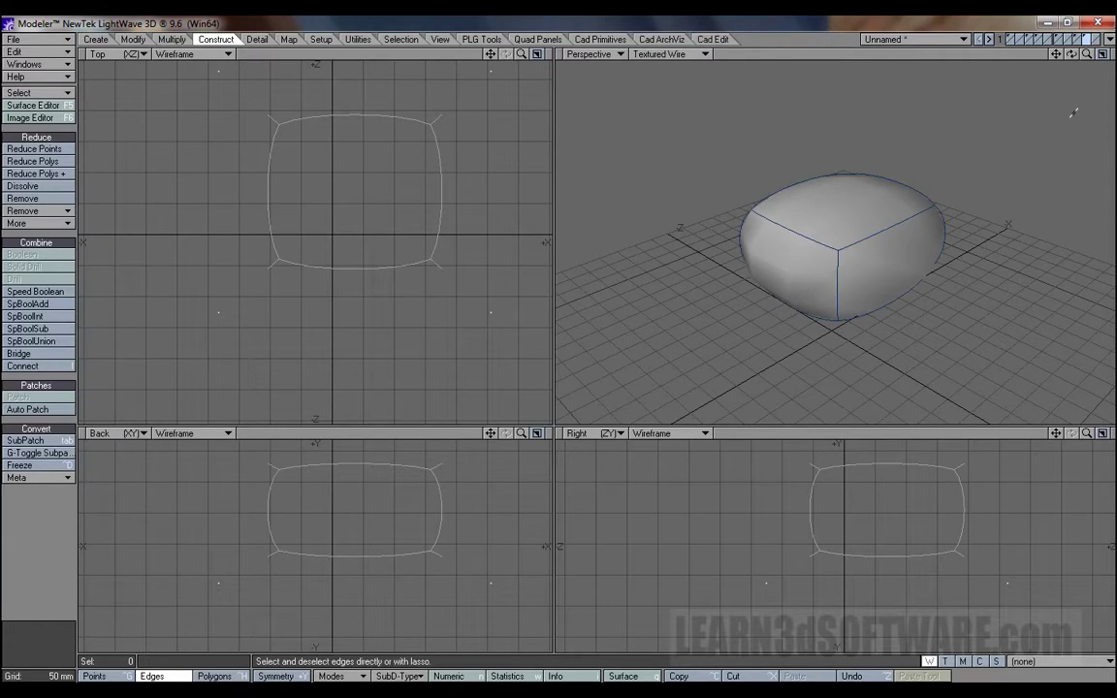
{"action": "left_click_drag", "start_coordinate": [1072, 55], "coordinate": [1021, 121]}
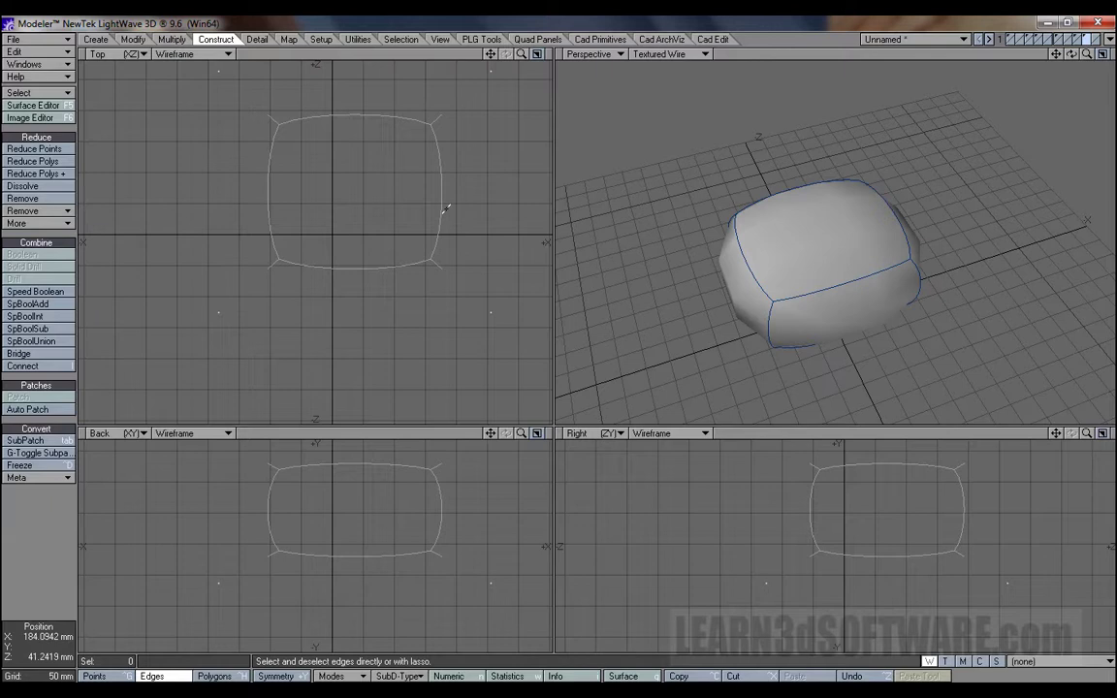
Turn off subpatching on the box and knife it along Z in the Top view, at about X -152 mm inside its -X side
{"action": "key", "text": "Tab"}
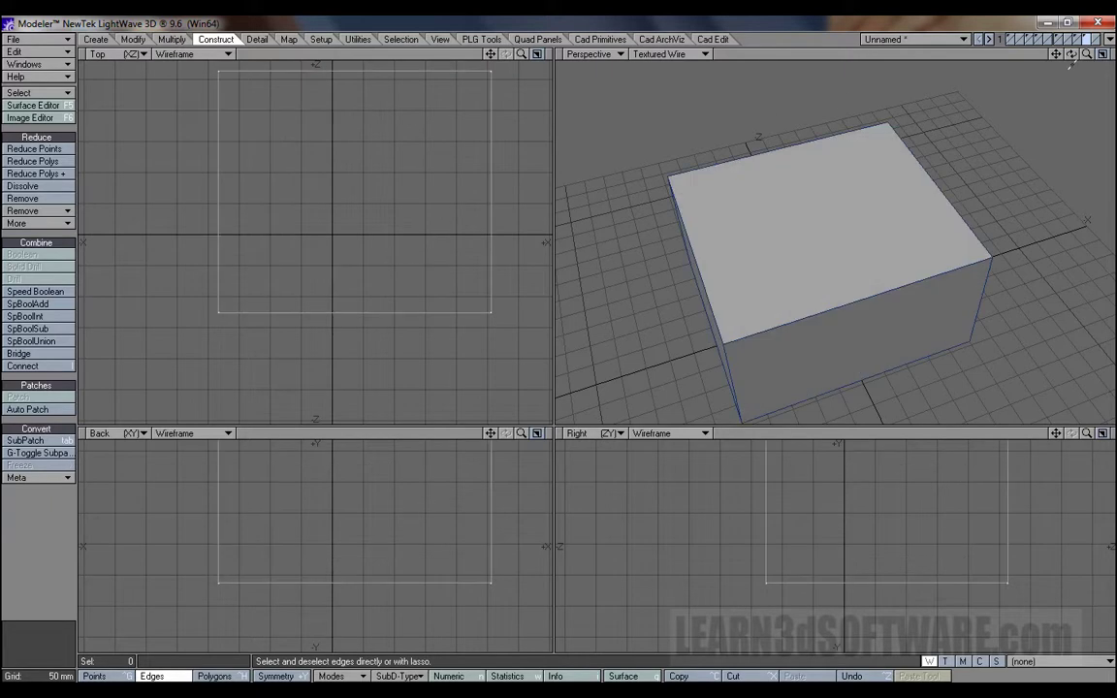
{"action": "left_click_drag", "start_coordinate": [1088, 55], "coordinate": [794, 163]}
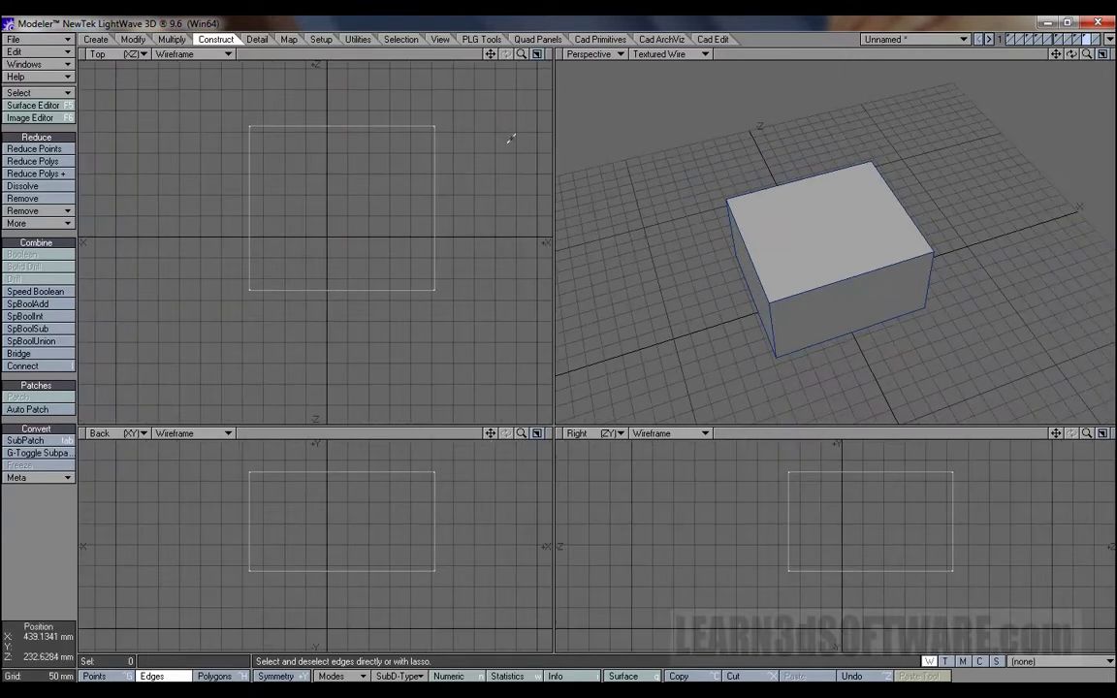
{"action": "key", "text": "shift+k"}
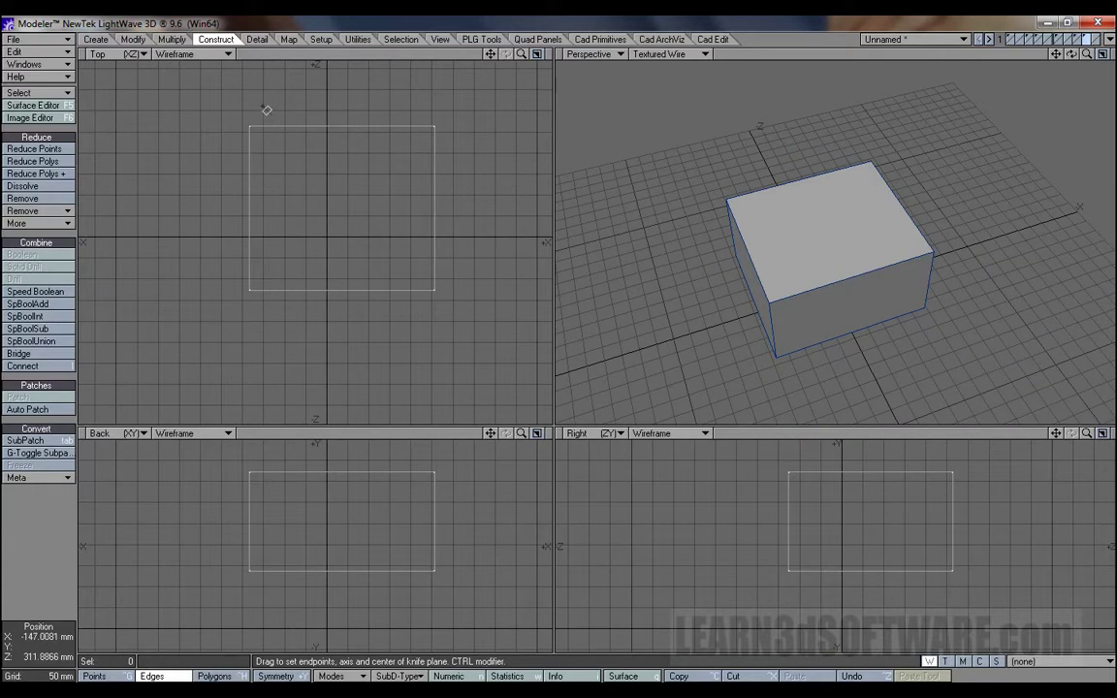
{"action": "left_click_drag", "start_coordinate": [261, 106], "coordinate": [272, 341]}
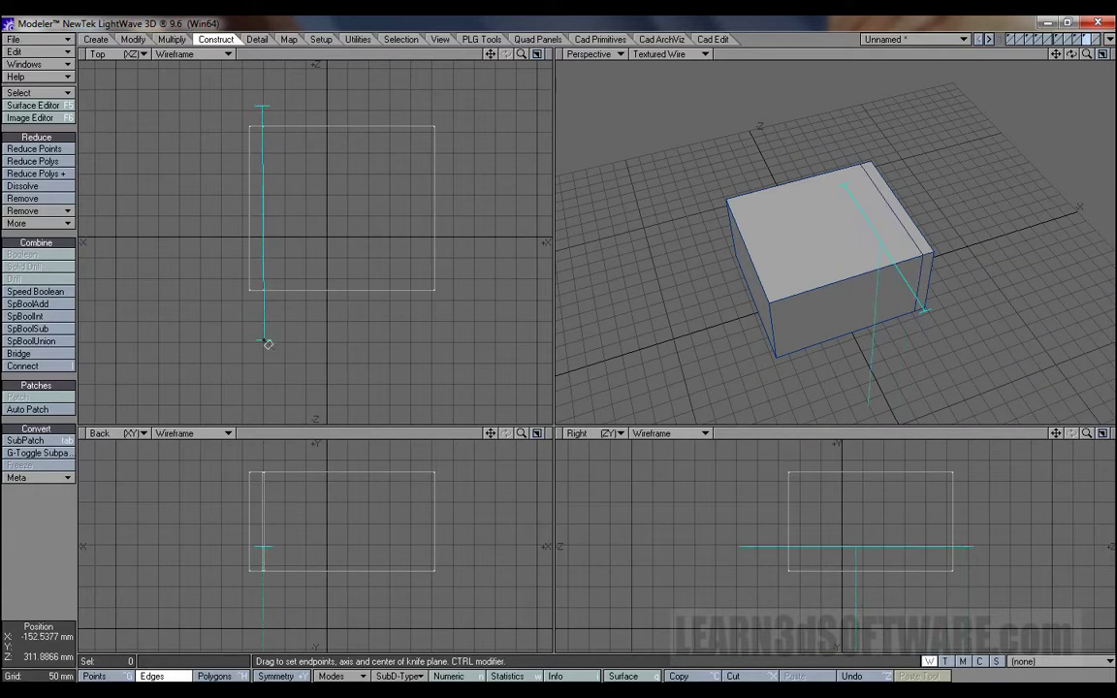
{"action": "left_click_drag", "start_coordinate": [265, 341], "coordinate": [263, 341]}
{"action": "key", "text": "space"}
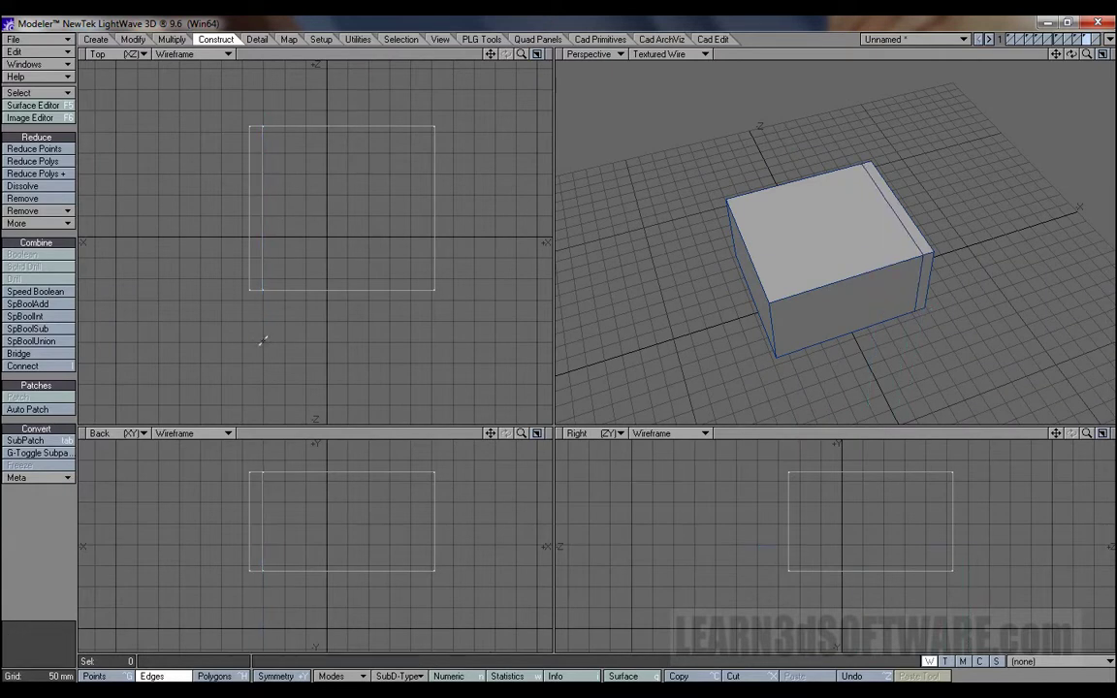
Knife the box along Z in the Top view, at about X 227 mm inside its +X side
{"action": "key", "text": "shift+k"}
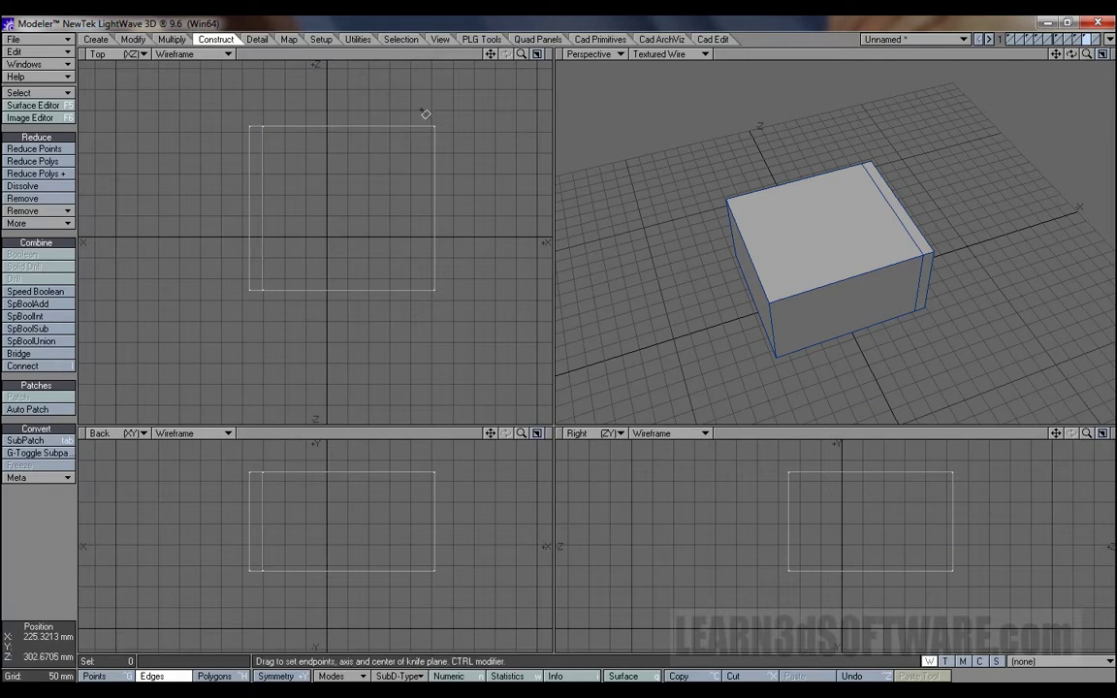
{"action": "left_click_drag", "start_coordinate": [422, 111], "coordinate": [425, 346]}
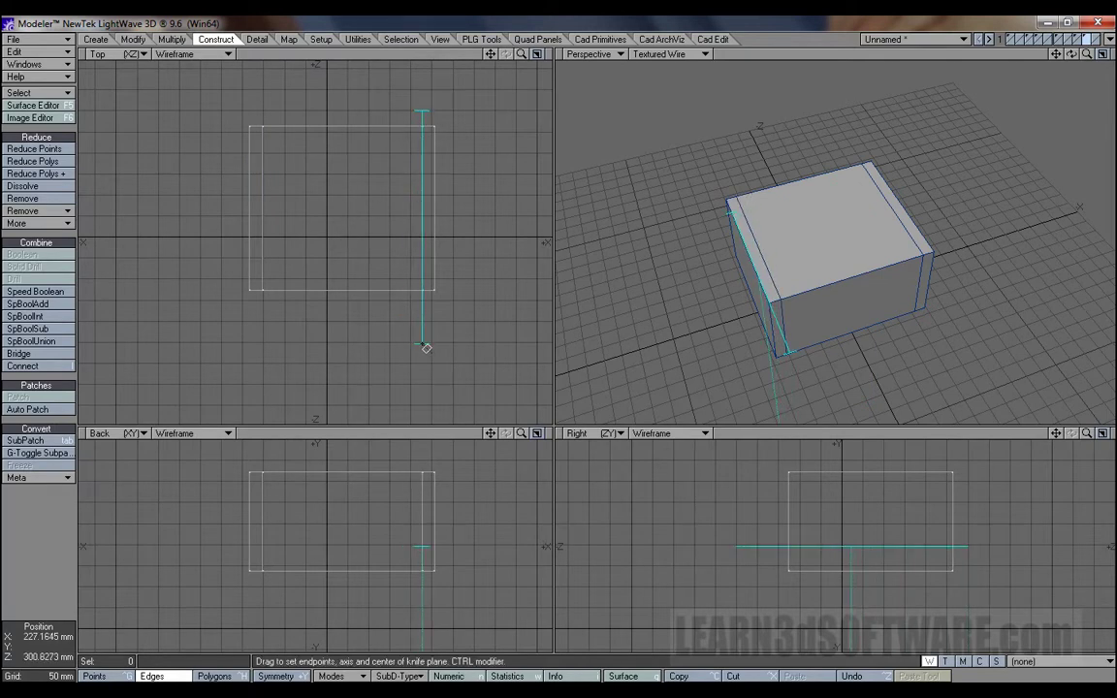
{"action": "key", "text": "space"}
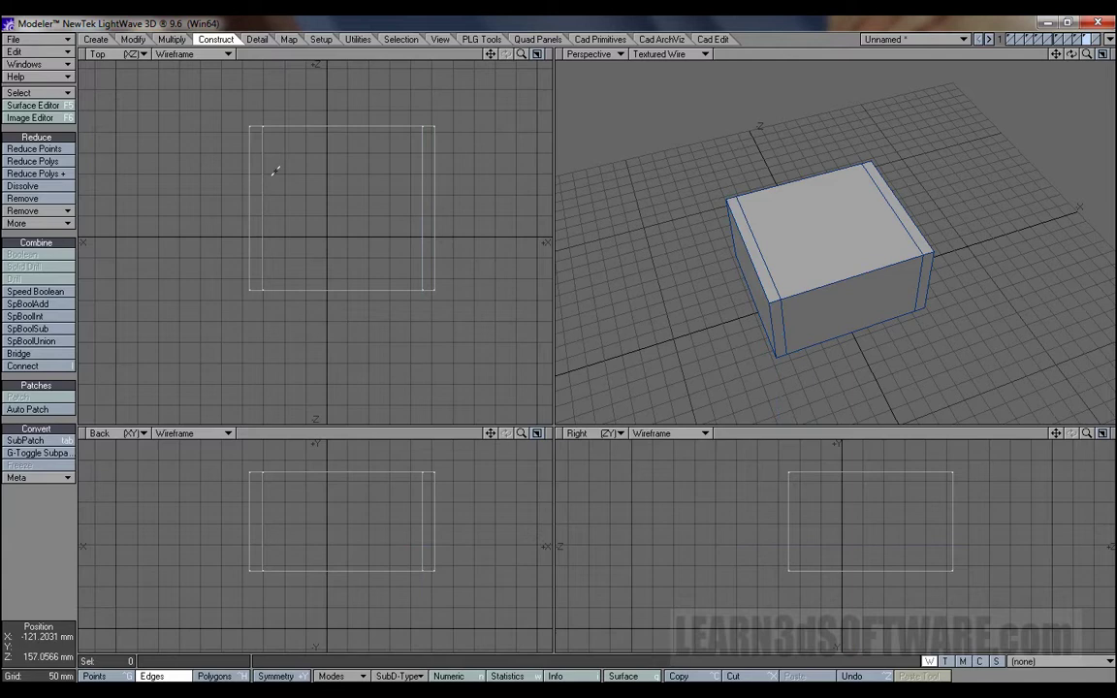
Knife the box along X in the Top view just inside its two Z sides, at about Z 227 mm and -97 mm
{"action": "key", "text": "shift+k"}
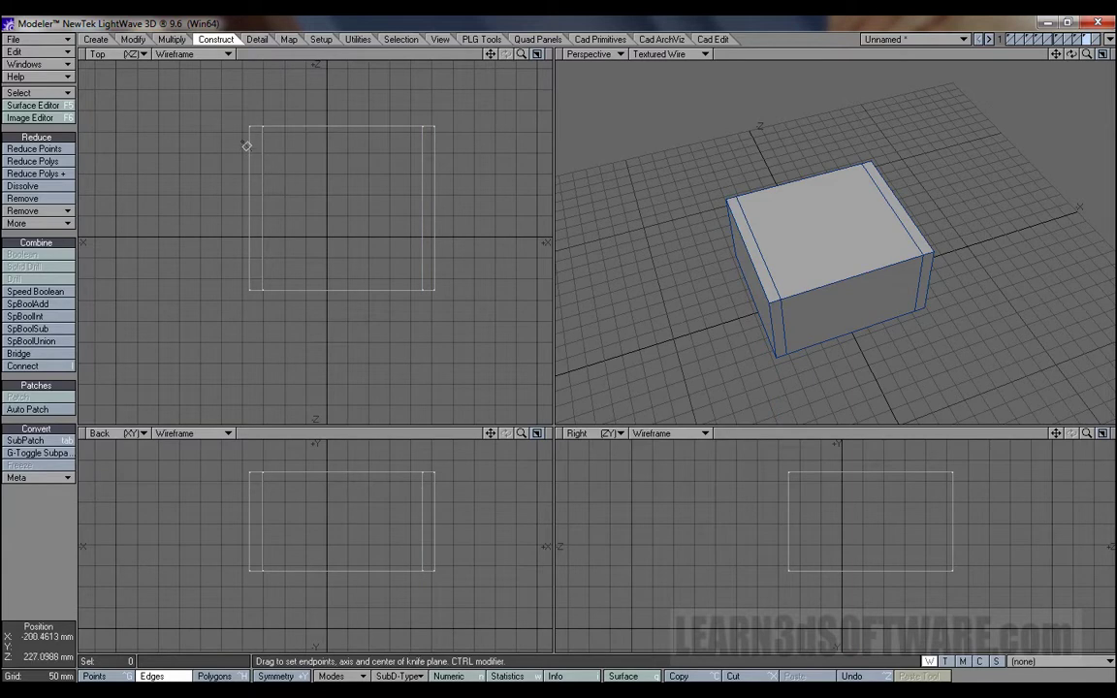
{"action": "left_click_drag", "start_coordinate": [243, 142], "coordinate": [455, 144]}
{"action": "key", "text": "space"}
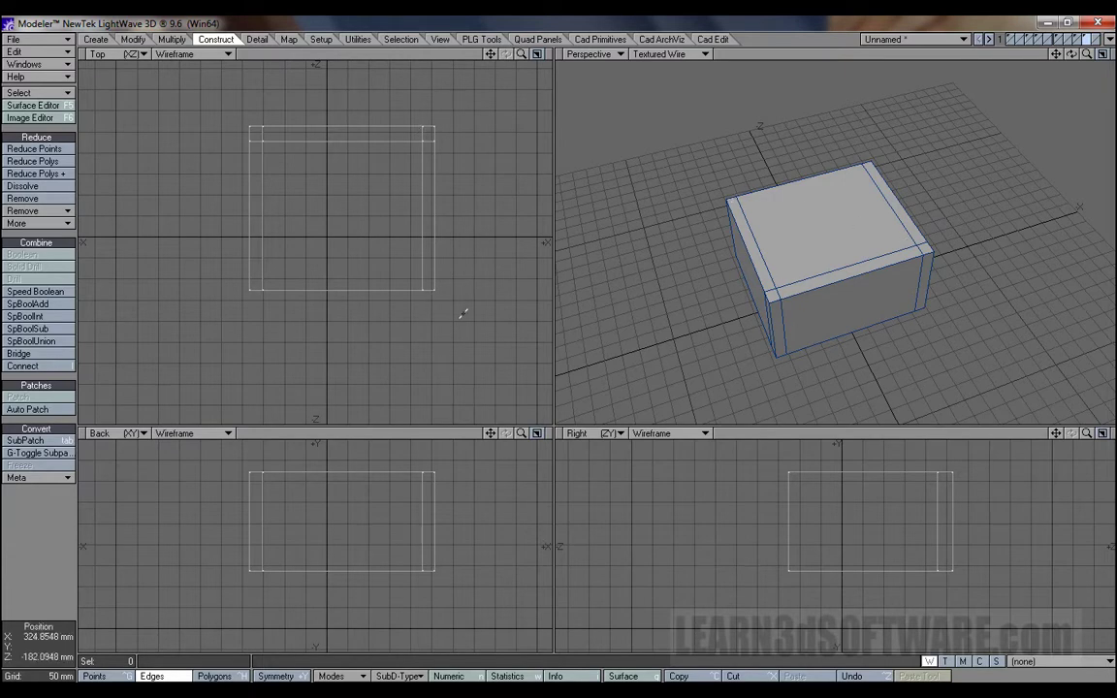
{"action": "key", "text": "shift+k"}
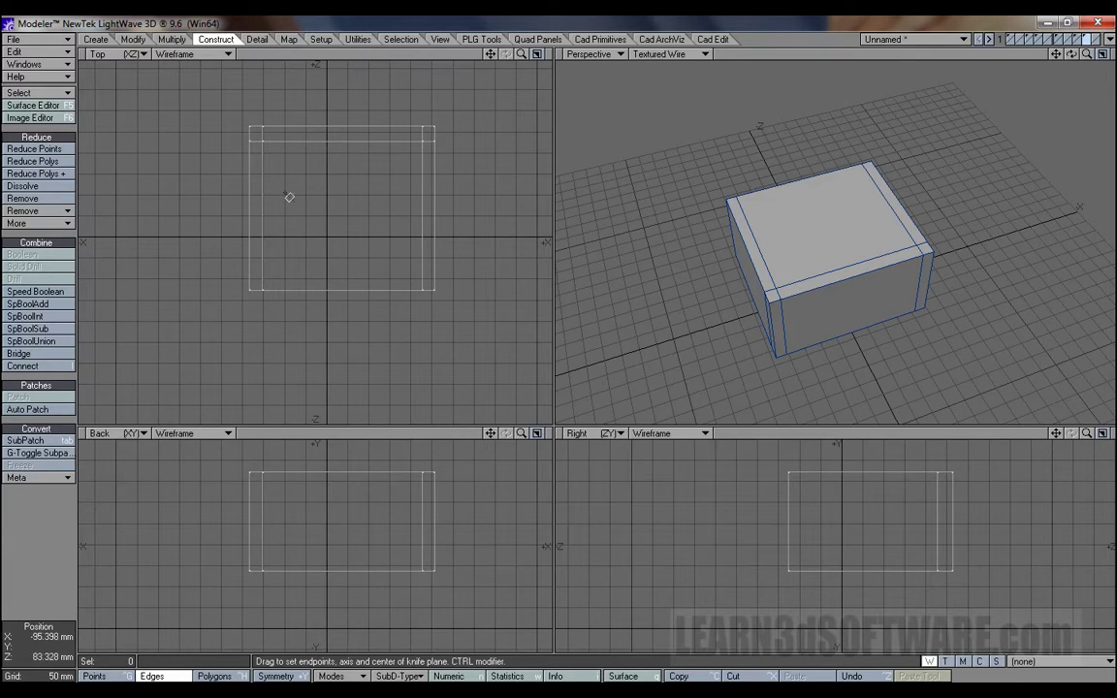
{"action": "left_click_drag", "start_coordinate": [243, 287], "coordinate": [469, 284]}
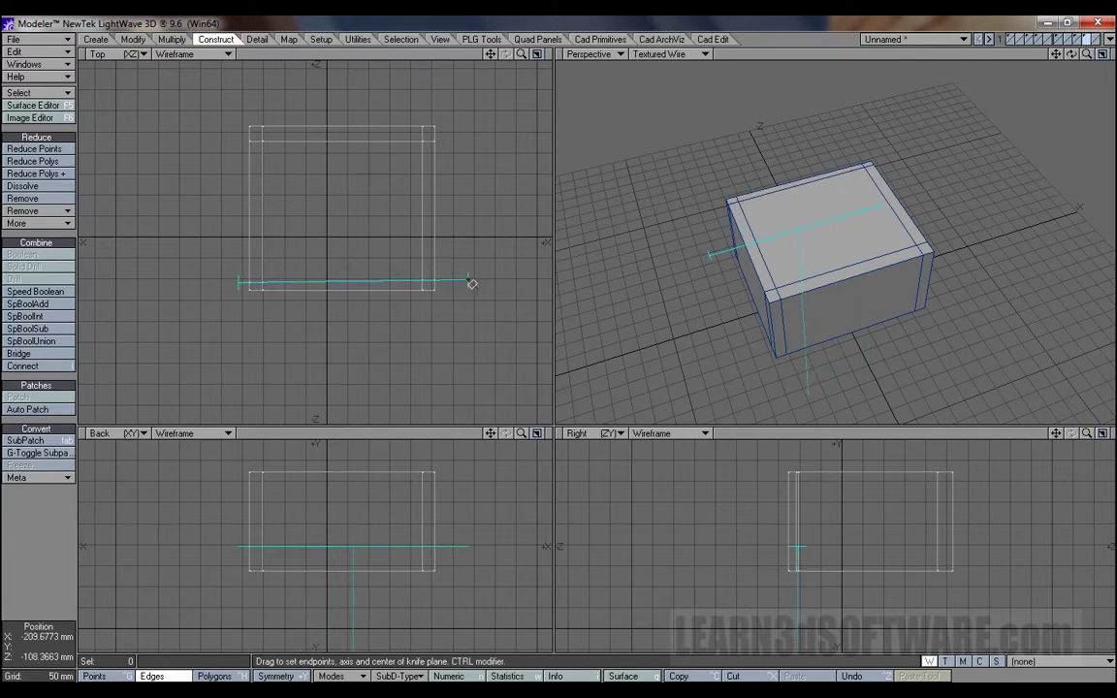
{"action": "left_click_drag", "start_coordinate": [243, 288], "coordinate": [234, 280]}
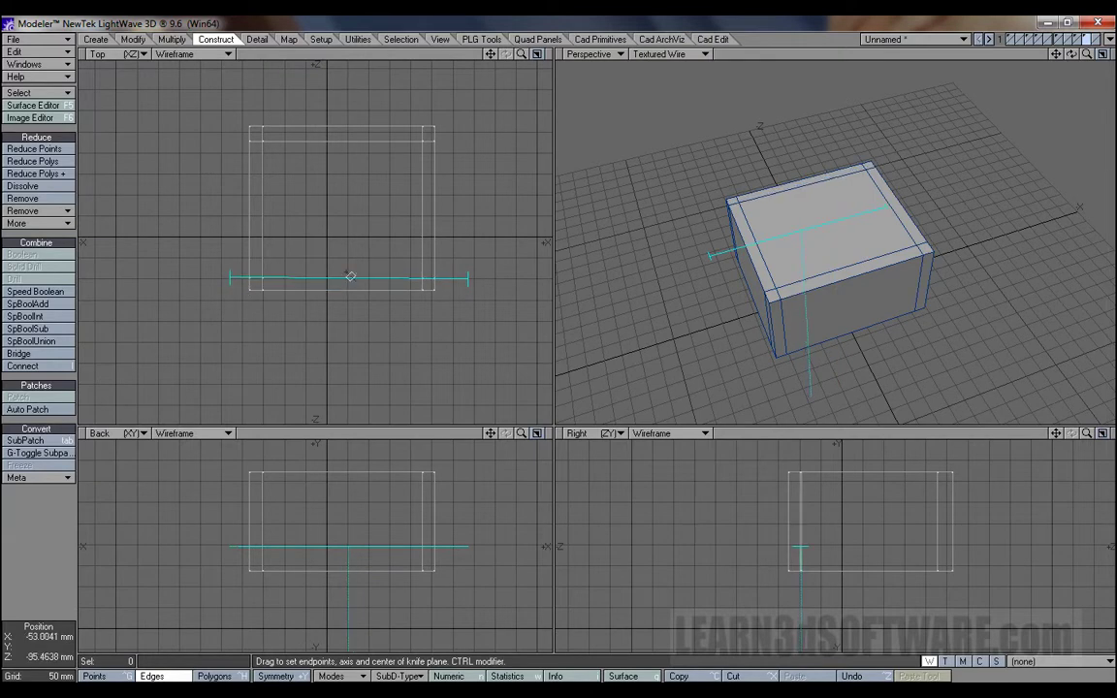
{"action": "left_click_drag", "start_coordinate": [468, 283], "coordinate": [468, 282]}
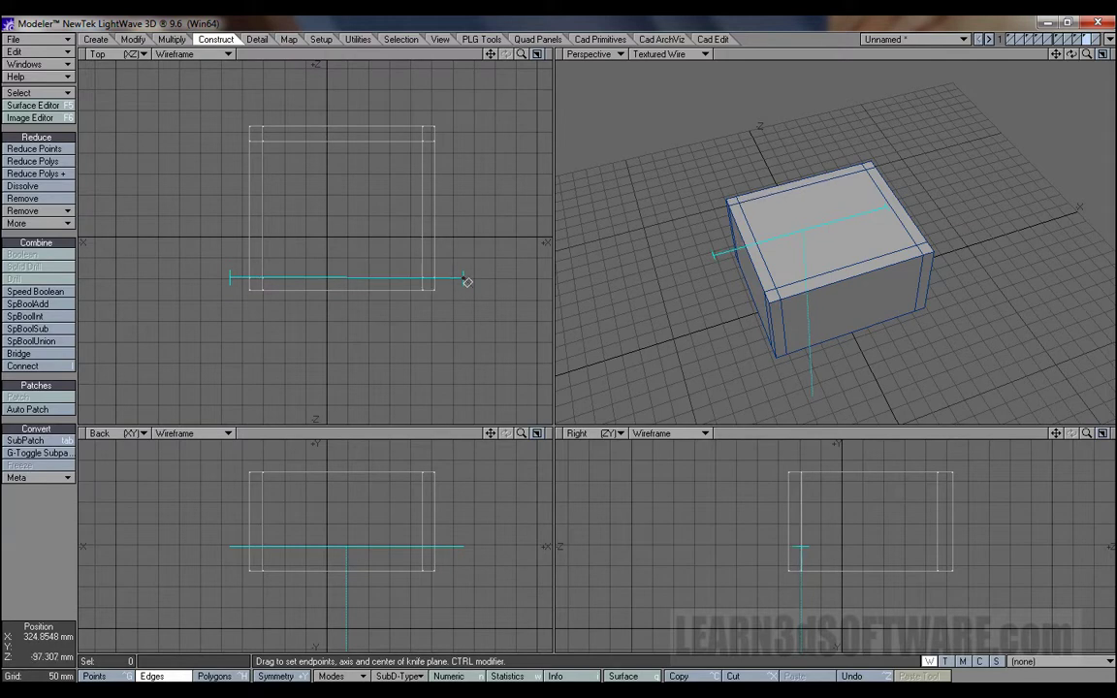
{"action": "key", "text": "space"}
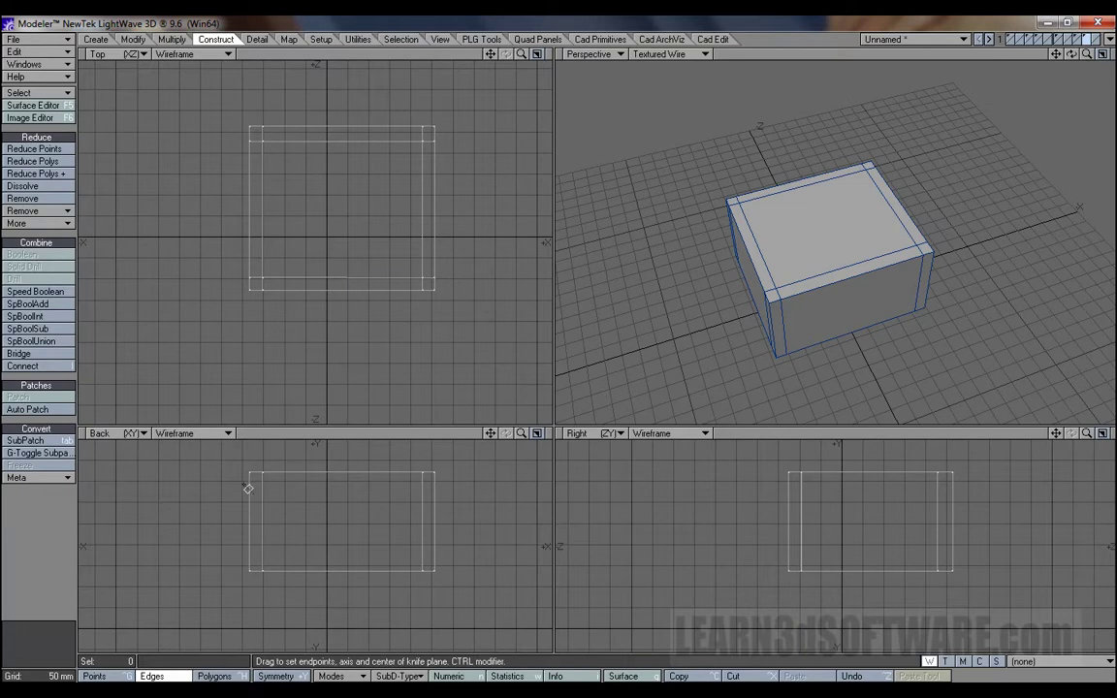
Try a horizontal Knife cut just below the box's top face in the Back view
{"action": "left_click_drag", "start_coordinate": [241, 485], "coordinate": [461, 488]}
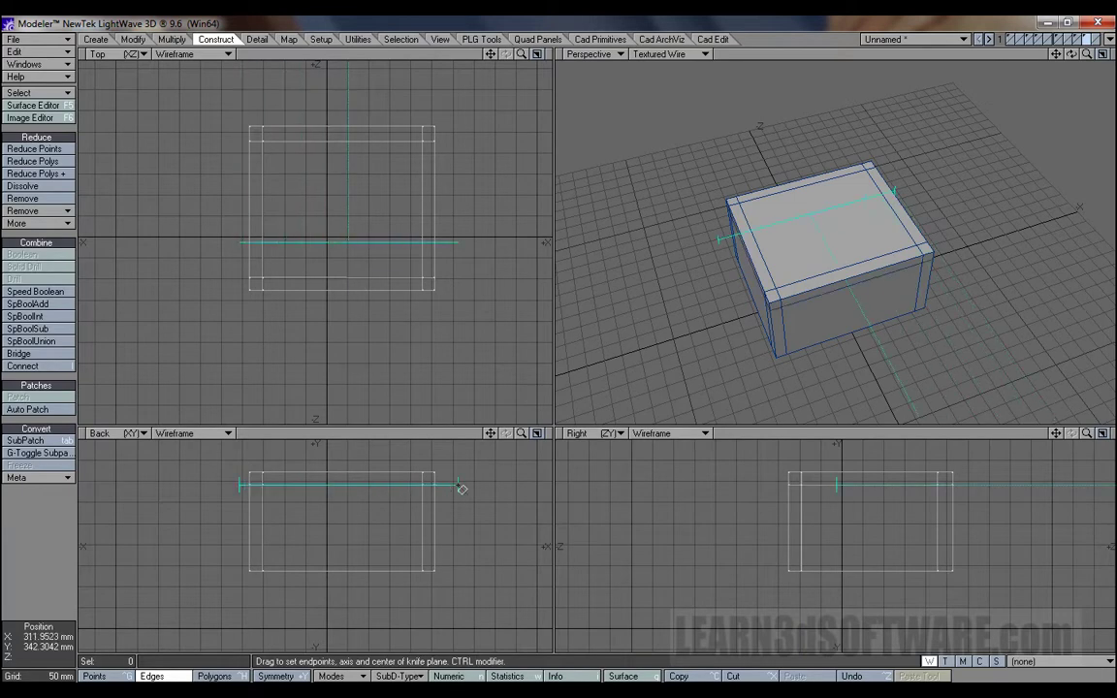
{"action": "key", "text": "space"}
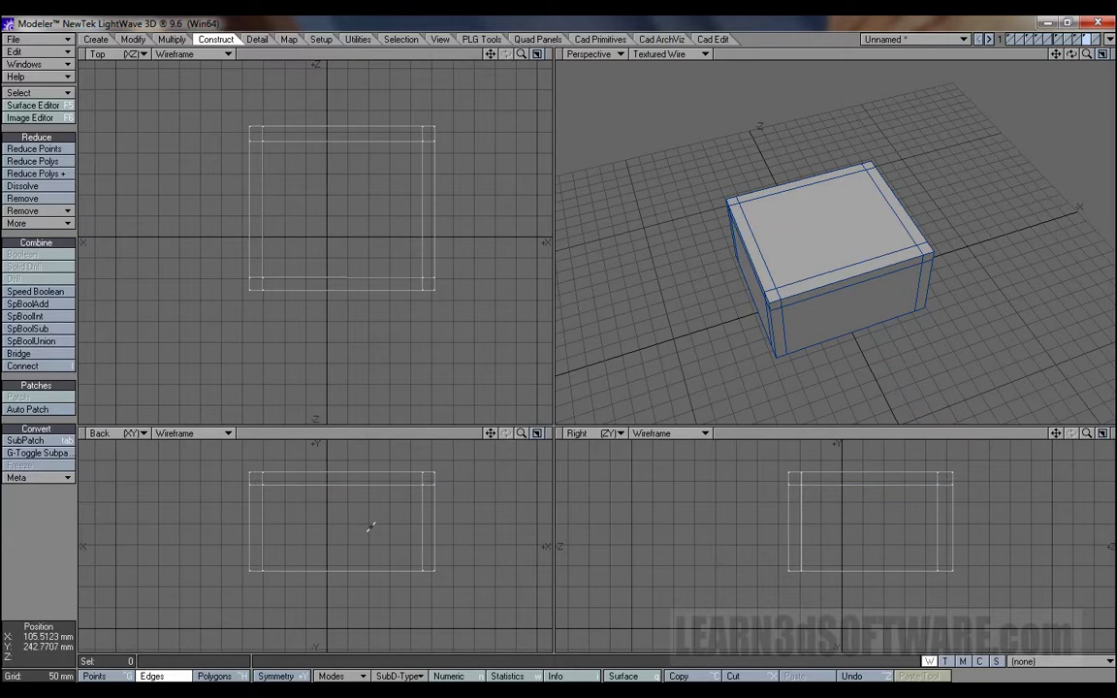
Stretch the box vertically in the Back view down to roughly a quarter of its height, making a thin slab
{"action": "key", "text": "shift+h"}
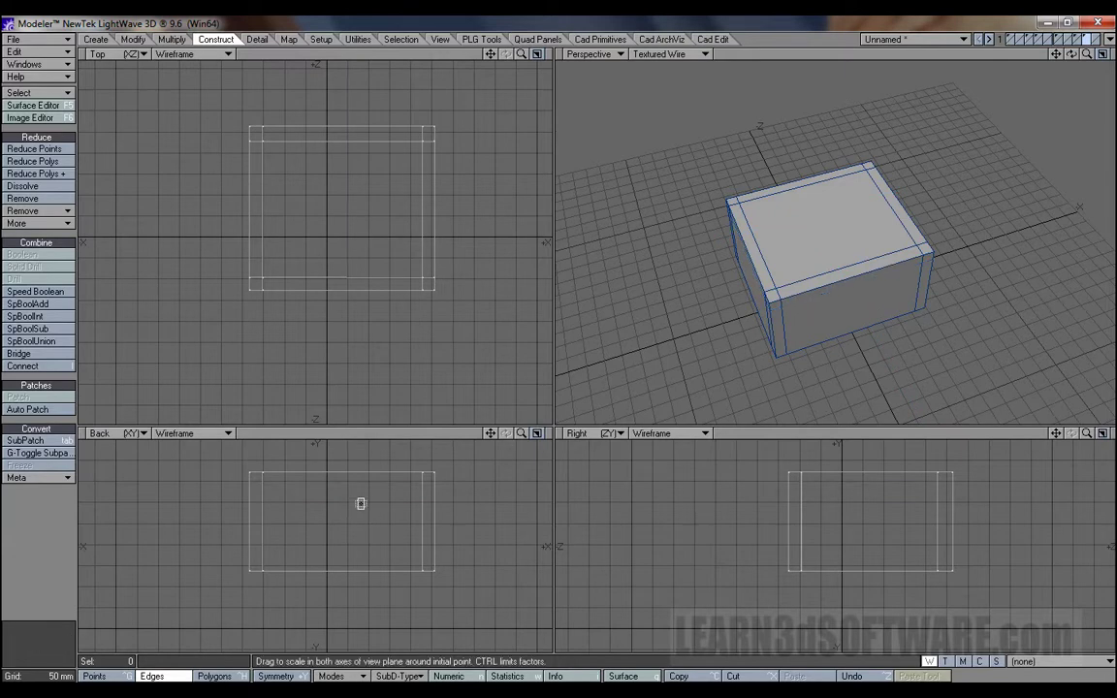
{"action": "left_click_drag", "start_coordinate": [340, 518], "coordinate": [340, 588], "text": "ctrl"}
{"action": "key", "text": "space"}
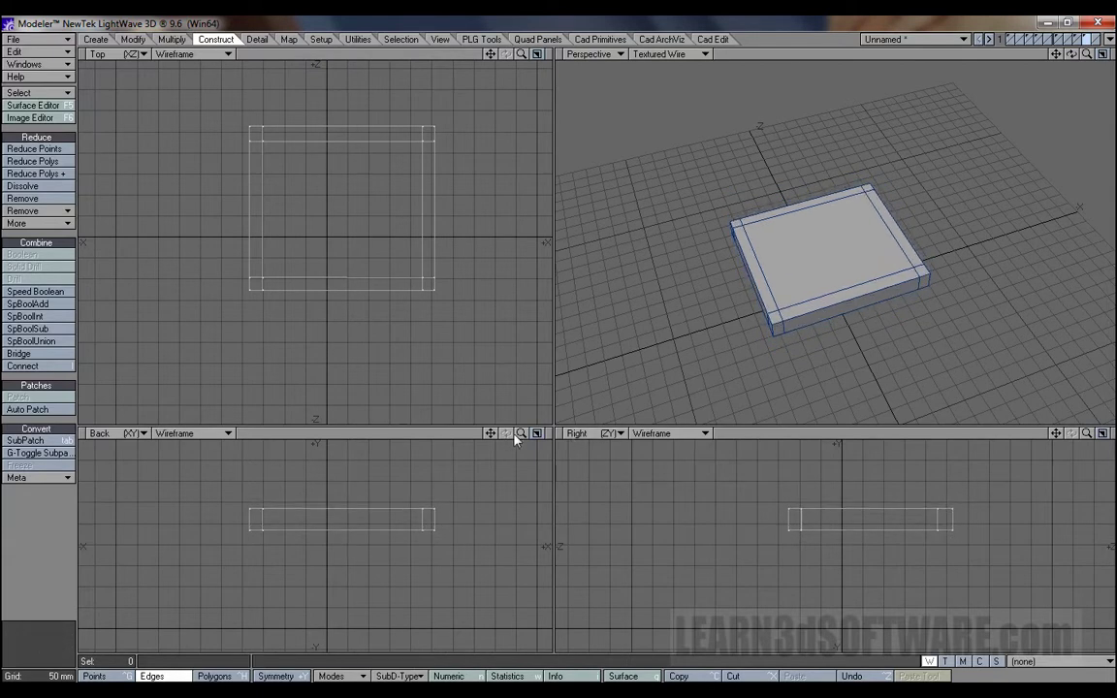
Knife the slab horizontally in the Back view just inside its top and bottom faces
{"action": "left_click_drag", "start_coordinate": [520, 434], "coordinate": [562, 434]}
{"action": "left_click_drag", "start_coordinate": [489, 439], "coordinate": [467, 500]}
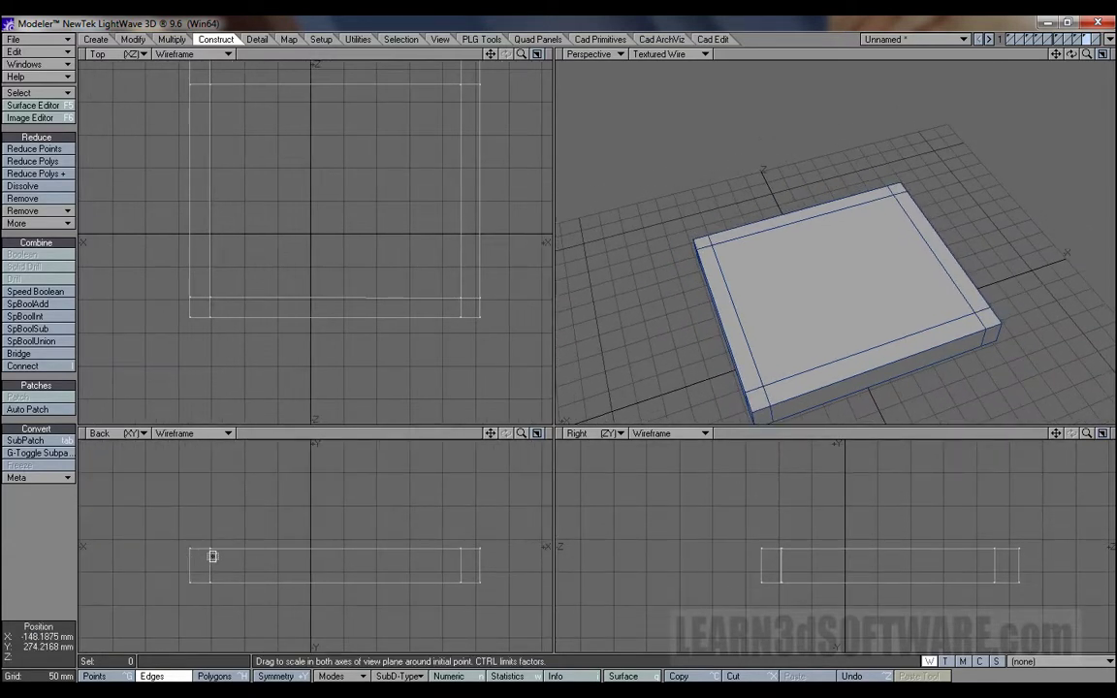
{"action": "key", "text": "shift+k"}
{"action": "left_click_drag", "start_coordinate": [189, 560], "coordinate": [508, 560]}
{"action": "key", "text": "space"}
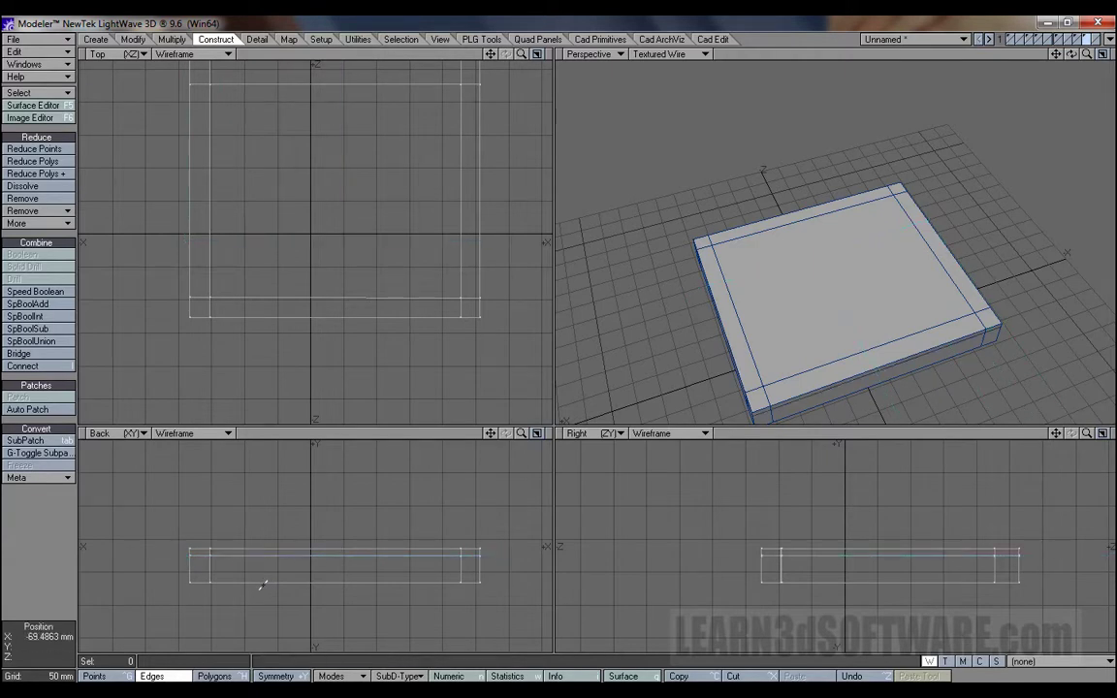
{"action": "key", "text": "shift+k"}
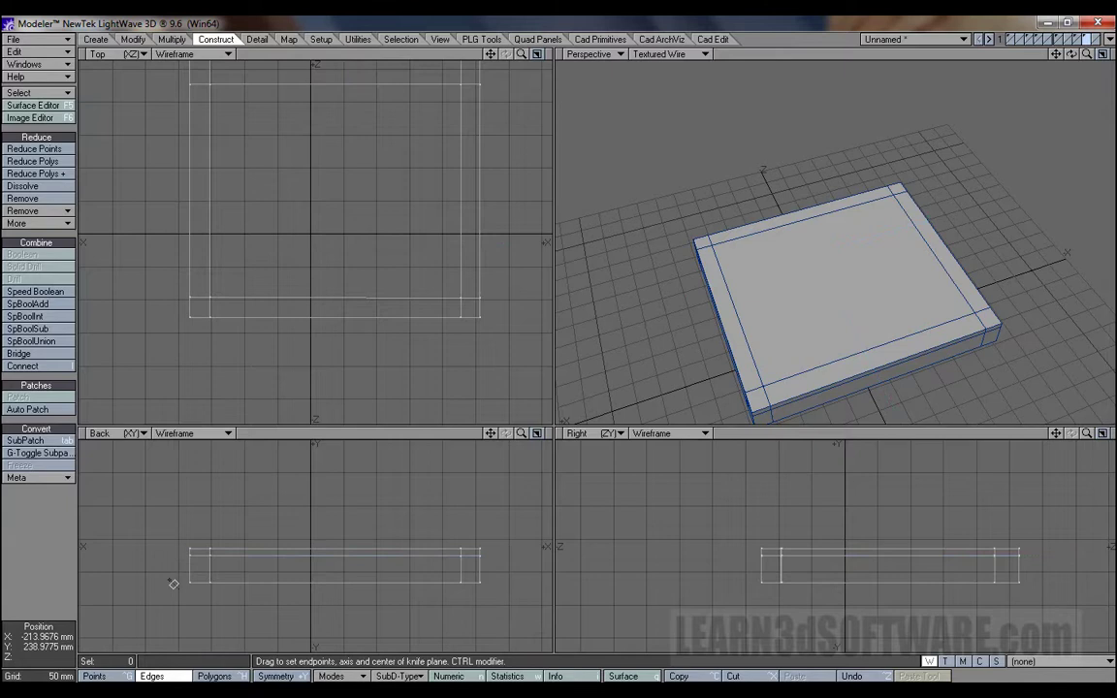
{"action": "left_click_drag", "start_coordinate": [177, 582], "coordinate": [510, 582]}
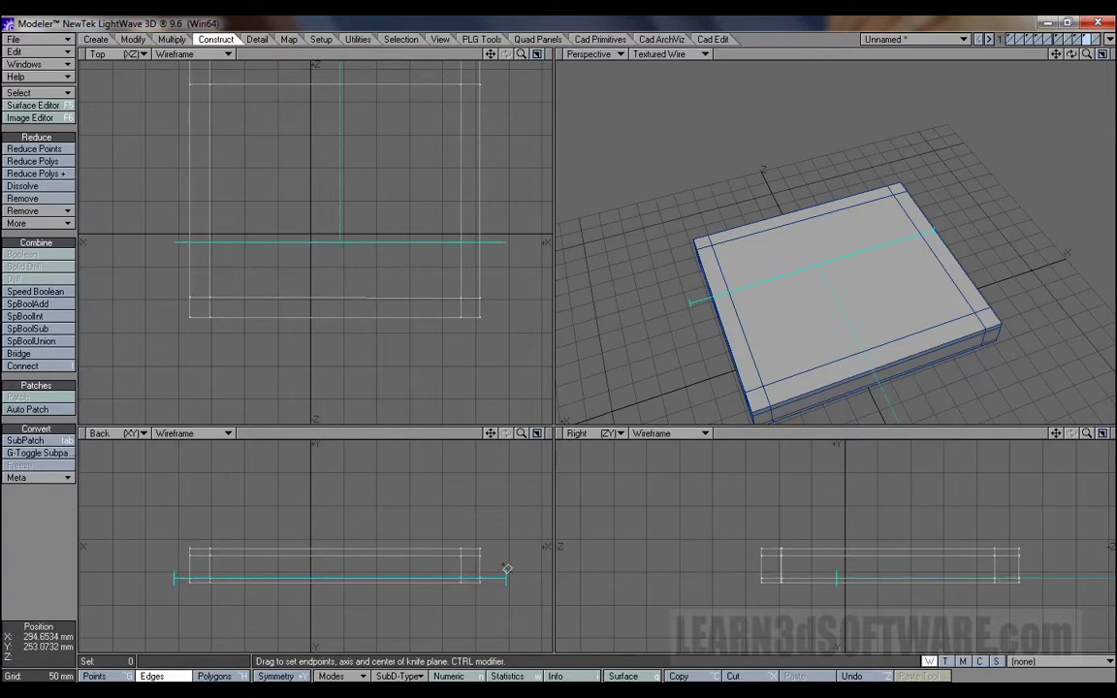
{"action": "key", "text": "space"}
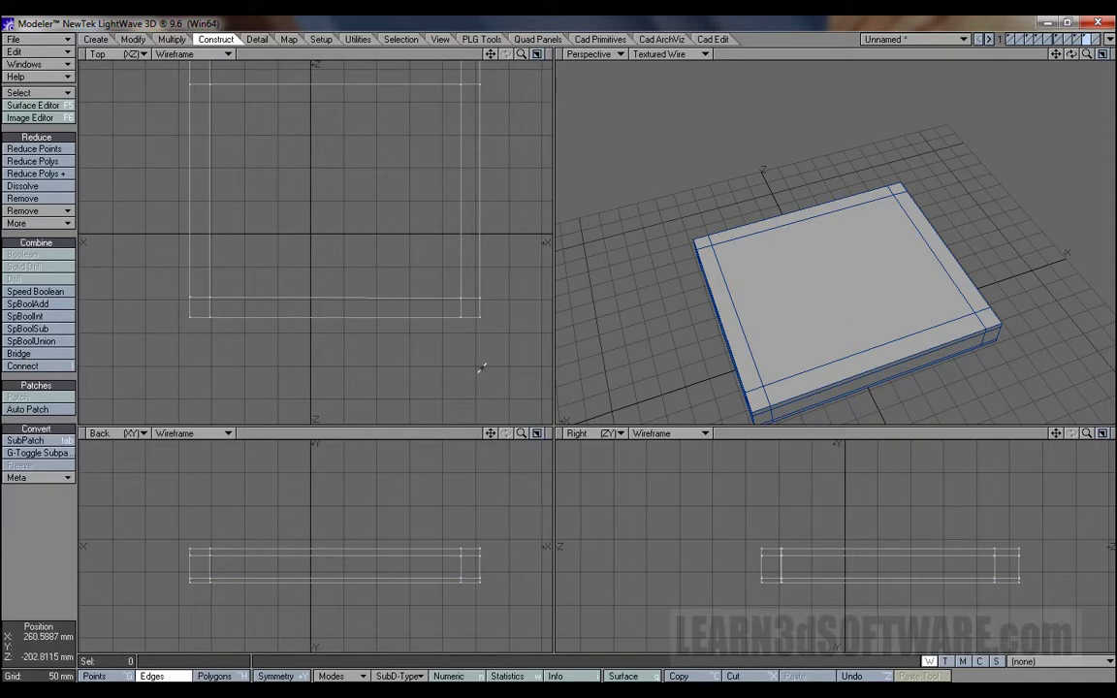
Preview the slab as a subpatch from above and revert it to plain polygons
{"action": "key", "text": "Tab"}
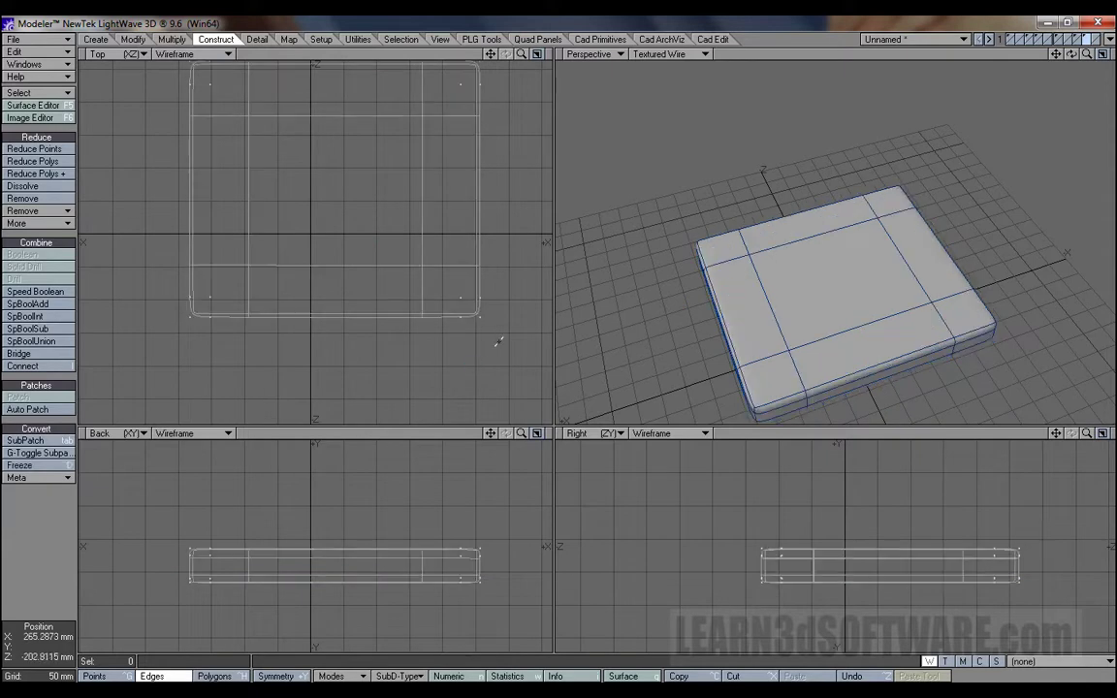
{"action": "left_click_drag", "start_coordinate": [1071, 53], "coordinate": [1024, 126]}
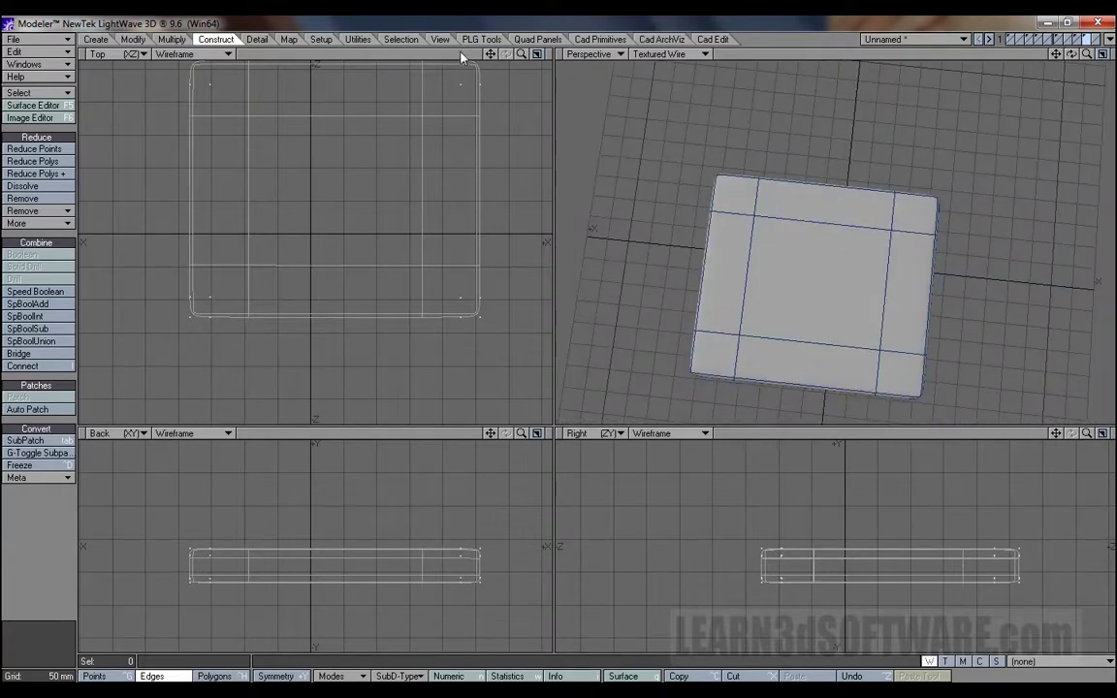
{"action": "left_click_drag", "start_coordinate": [492, 55], "coordinate": [488, 98]}
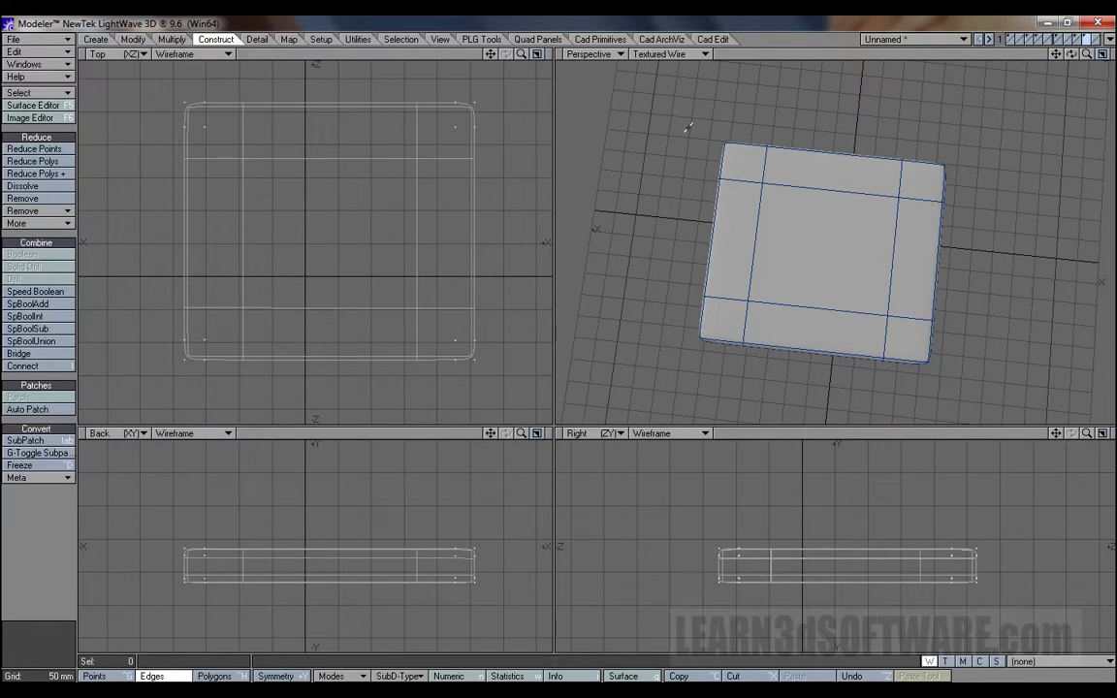
{"action": "key", "text": "Tab"}
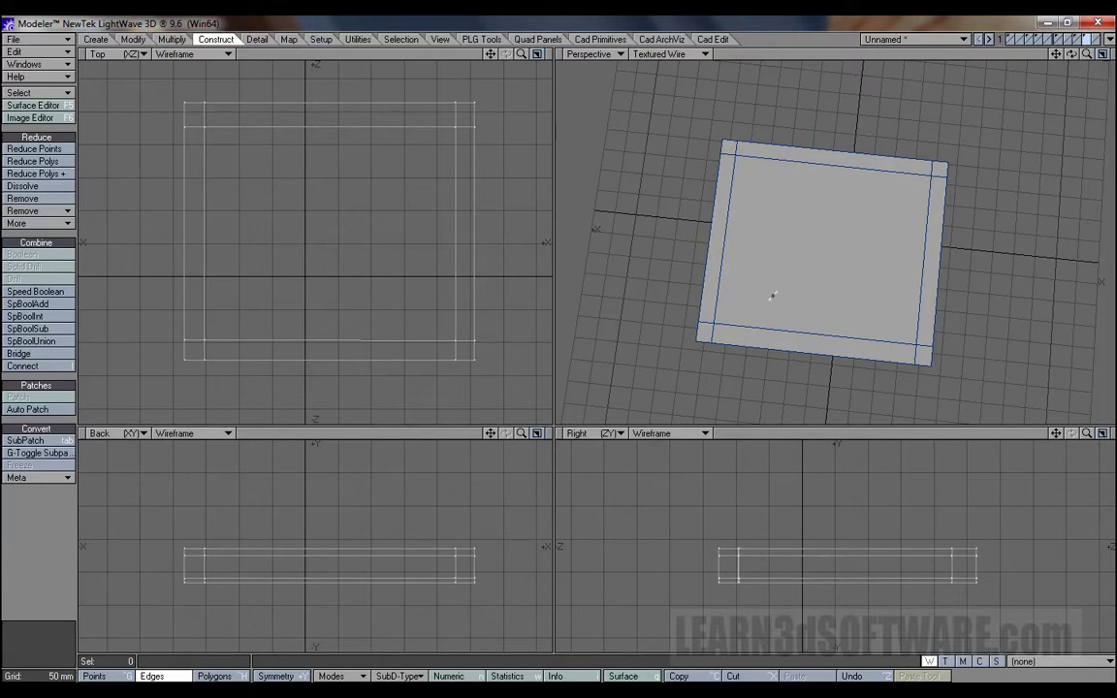
Select the polygons of the band around the slab's sides and stretch them outward to about 106% in the Top view
{"action": "left_click_drag", "start_coordinate": [1071, 54], "coordinate": [897, 4]}
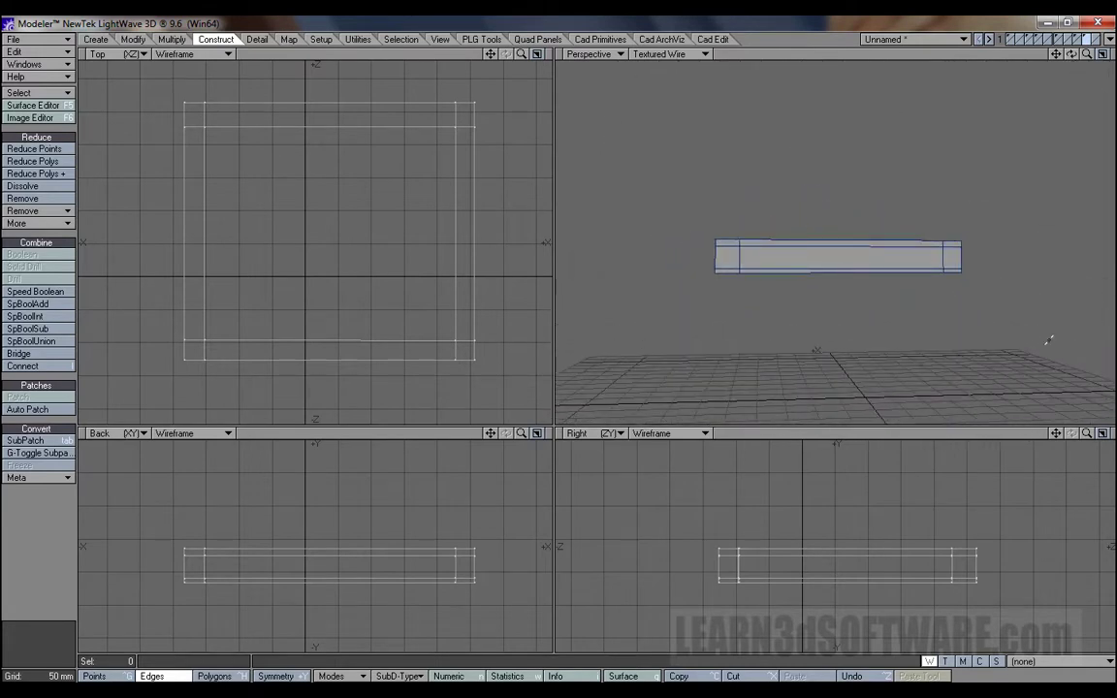
{"action": "key", "text": "ctrl+h"}
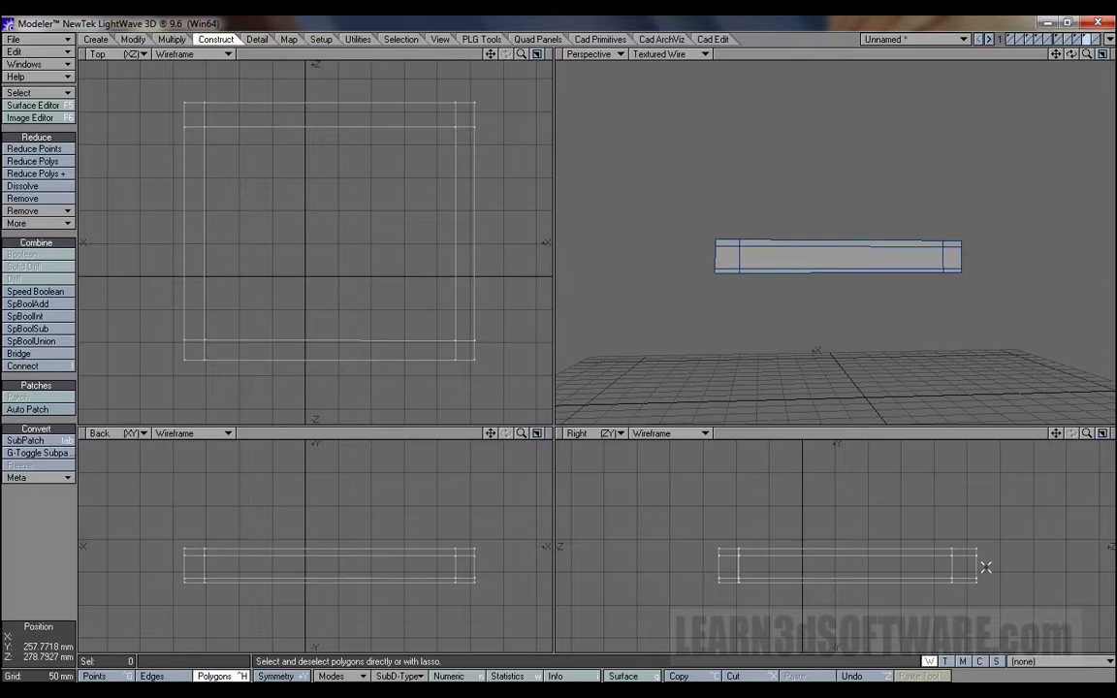
{"action": "key", "text": "Tab"}
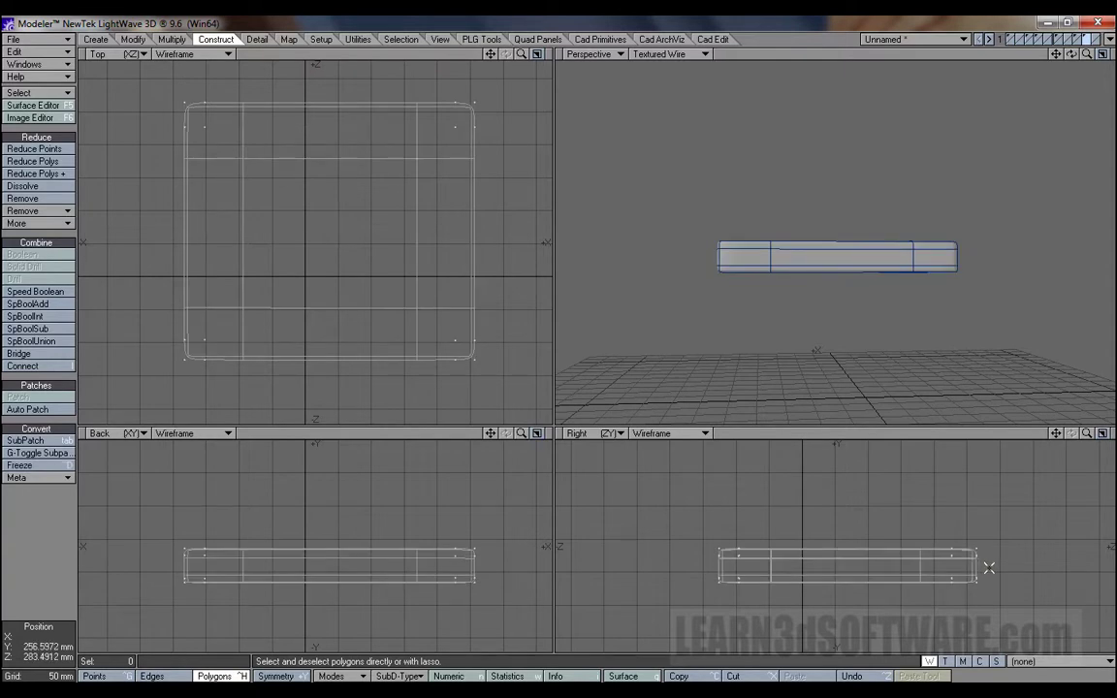
{"action": "key", "text": "Tab"}
{"action": "left_click_drag", "start_coordinate": [988, 568], "coordinate": [835, 561]}
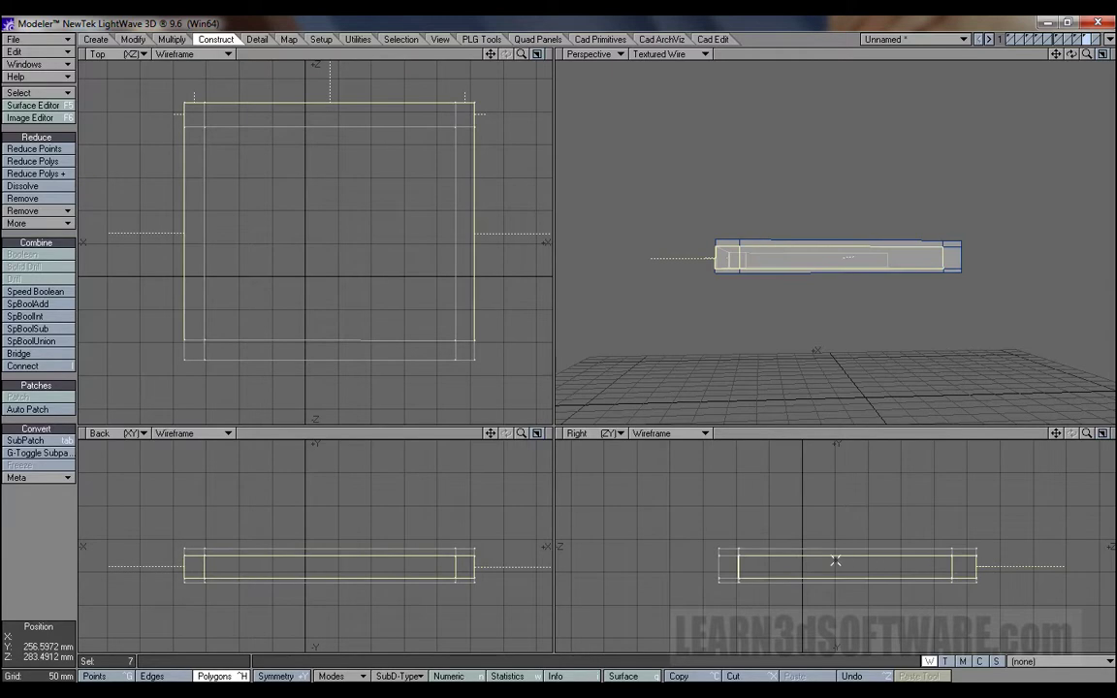
{"action": "left_click_drag", "start_coordinate": [757, 563], "coordinate": [679, 570]}
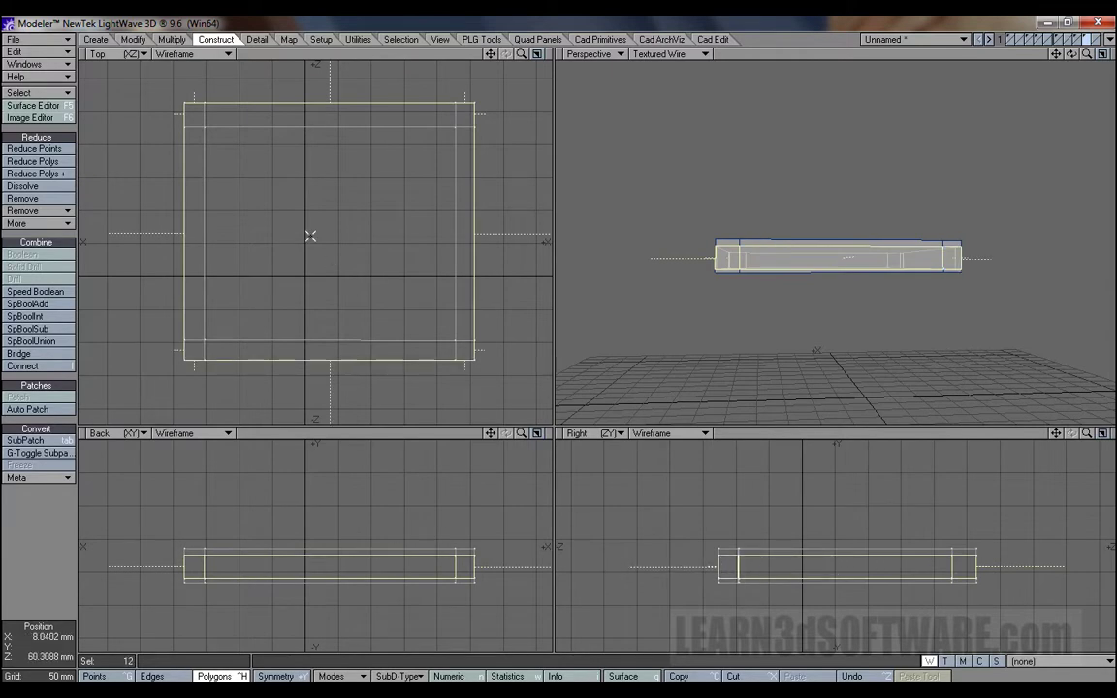
{"action": "key", "text": "h"}
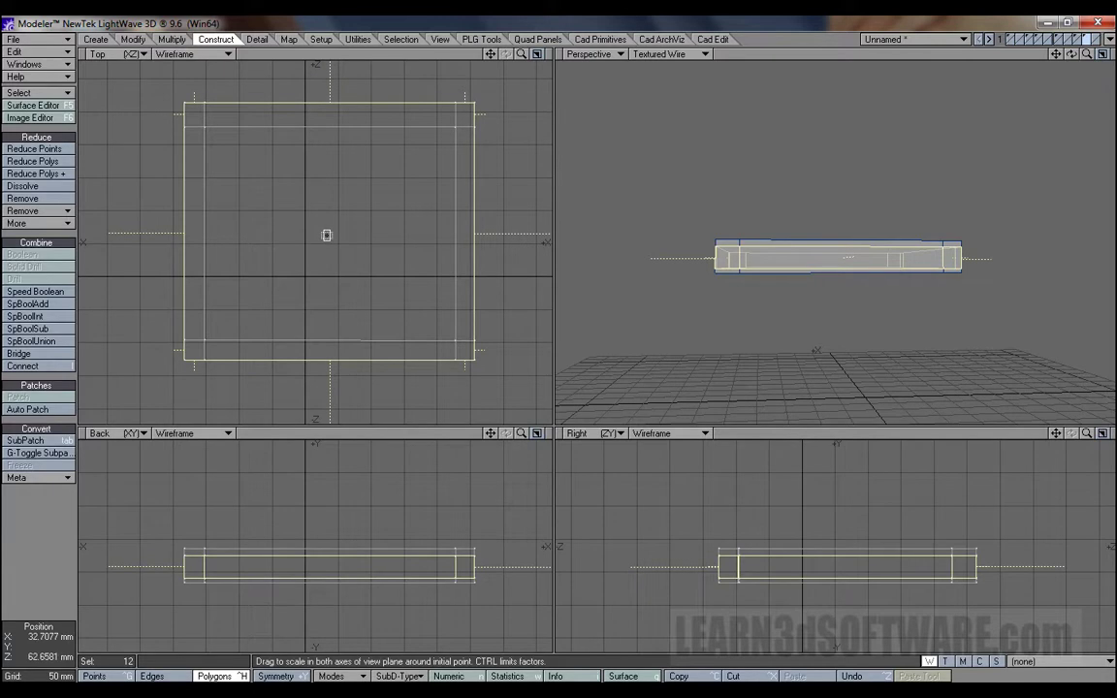
{"action": "left_click_drag", "start_coordinate": [326, 234], "coordinate": [345, 241]}
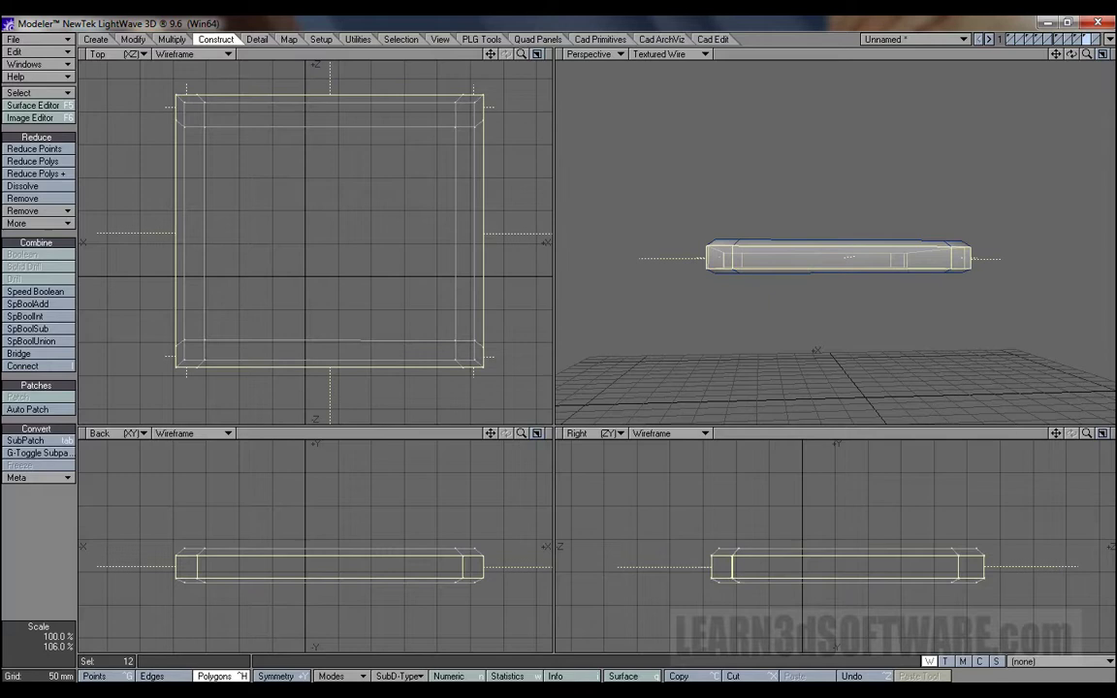
Deselect the side band polygons and convert the whole slab to subpatches
{"action": "left_click", "coordinate": [791, 55]}
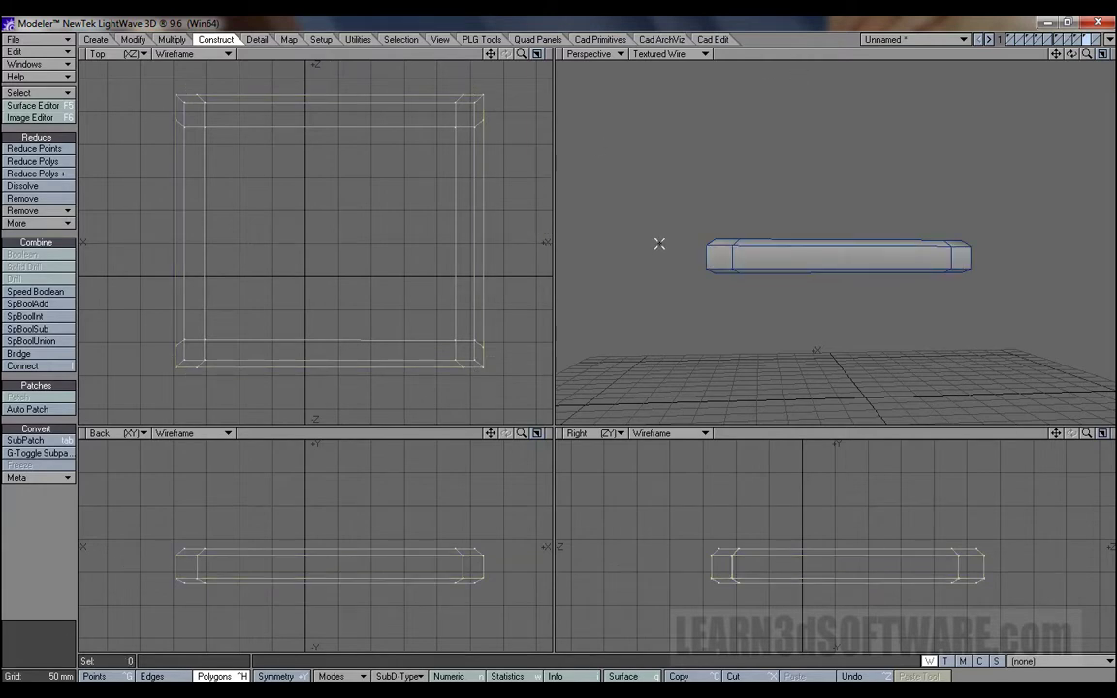
{"action": "key", "text": "Tab"}
{"action": "mouse_move", "coordinate": [1072, 54]}
{"action": "left_mouse_down"}
{"action": "mouse_move", "coordinate": [1039, 90]}
{"action": "mouse_move", "coordinate": [1033, 153]}
{"action": "mouse_move", "coordinate": [1058, 151]}
{"action": "mouse_move", "coordinate": [1086, 86]}
{"action": "mouse_move", "coordinate": [1057, 29]}
{"action": "mouse_move", "coordinate": [1044, 105]}
{"action": "mouse_move", "coordinate": [1060, 118]}
{"action": "mouse_move", "coordinate": [1072, 55]}
{"action": "left_mouse_up"}
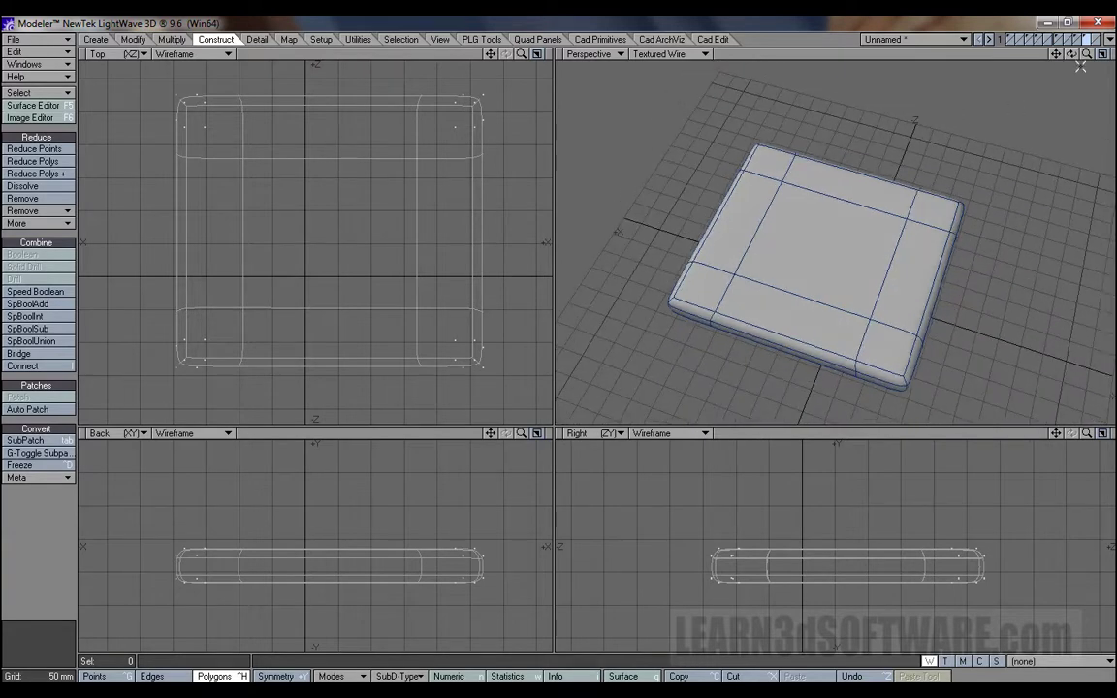
{"action": "left_click_drag", "start_coordinate": [1071, 56], "coordinate": [902, 181]}
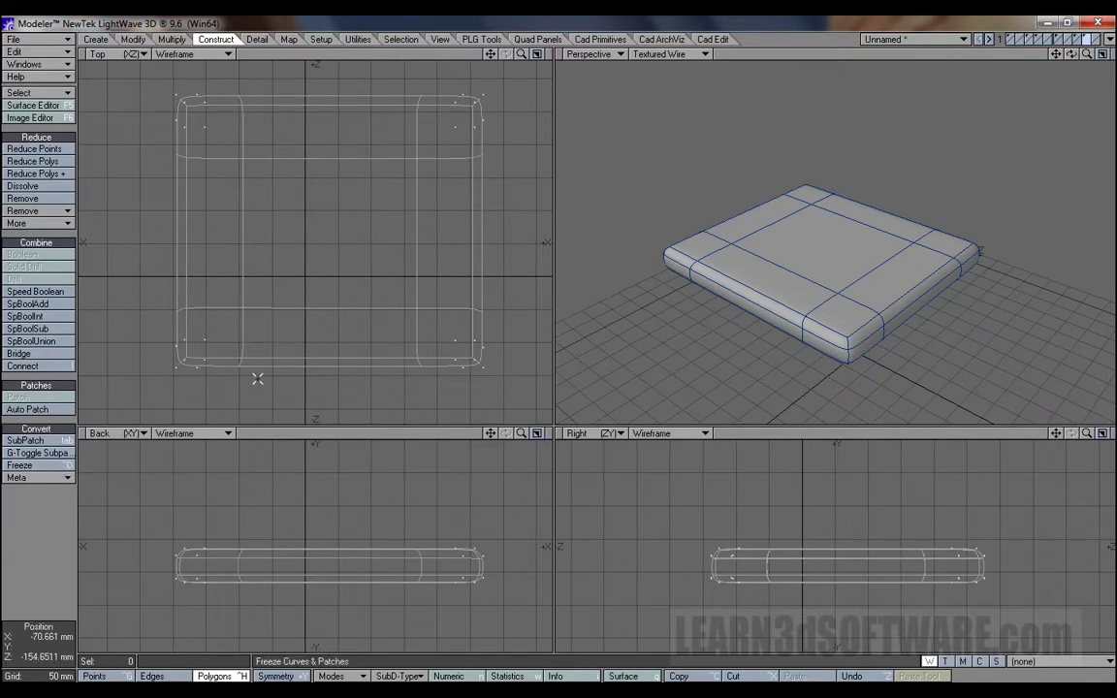
Compare the slab as plain polygons, return it to subpatches, and freeze it into real polygon geometry
{"action": "key", "text": "Tab"}
{"action": "mouse_move", "coordinate": [1072, 55]}
{"action": "left_mouse_down"}
{"action": "mouse_move", "coordinate": [1034, 29]}
{"action": "mouse_move", "coordinate": [981, 28]}
{"action": "mouse_move", "coordinate": [1041, 54]}
{"action": "mouse_move", "coordinate": [1000, 40]}
{"action": "mouse_move", "coordinate": [948, 93]}
{"action": "mouse_move", "coordinate": [1039, 53]}
{"action": "mouse_move", "coordinate": [1071, 54]}
{"action": "left_mouse_up"}
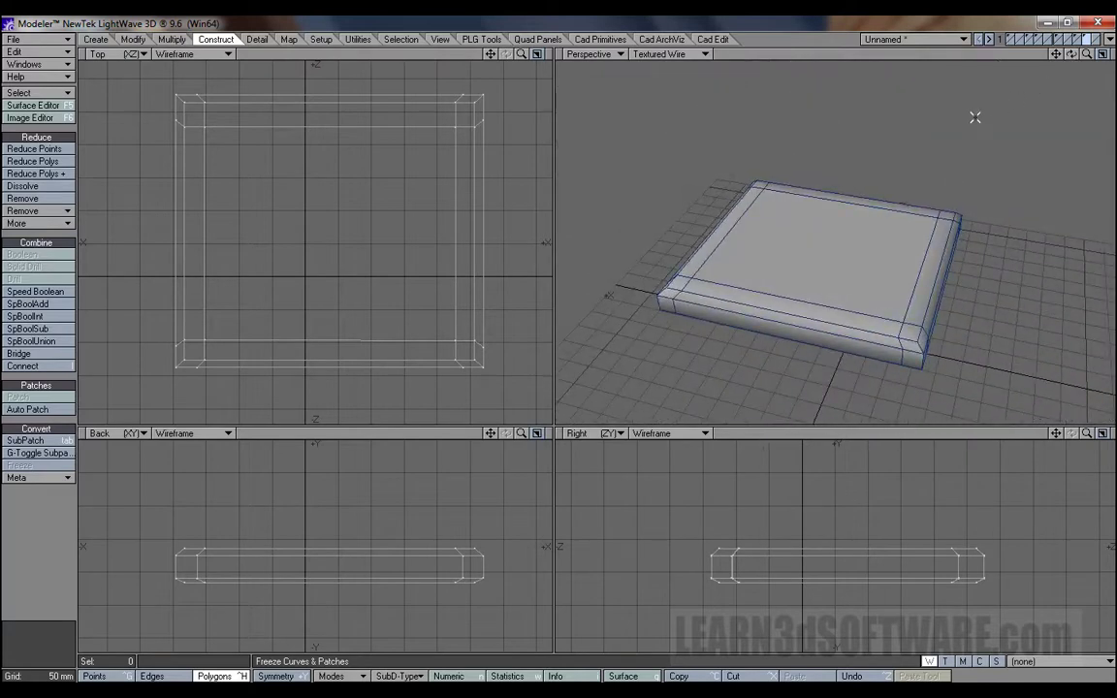
{"action": "key", "text": "Tab"}
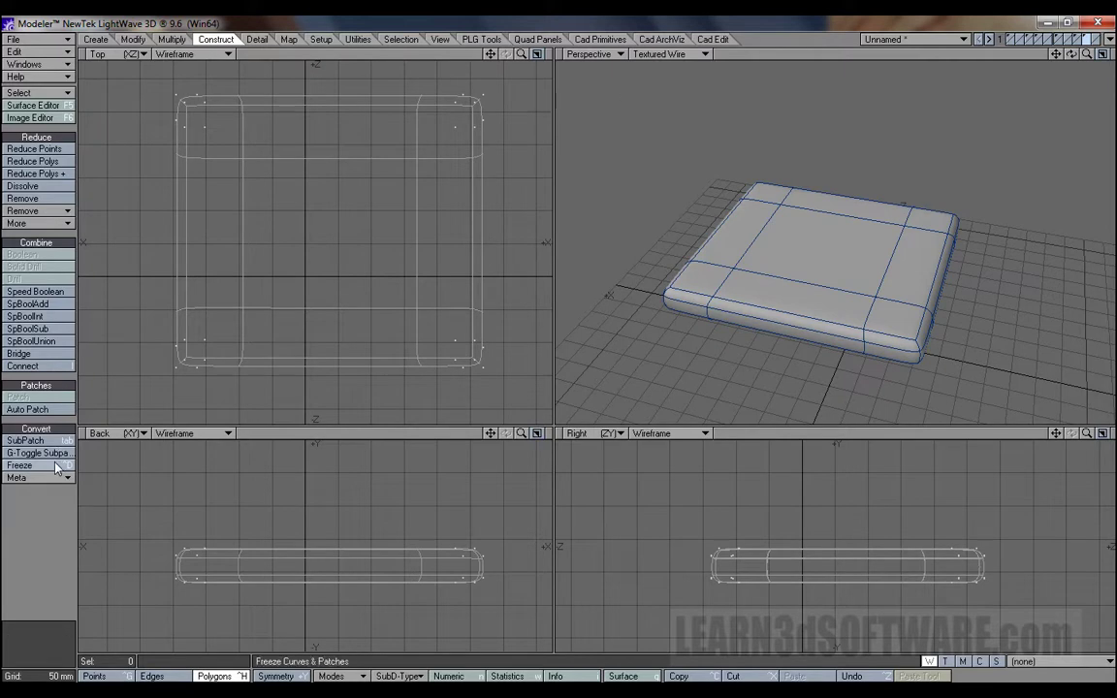
{"action": "left_click", "coordinate": [21, 465]}
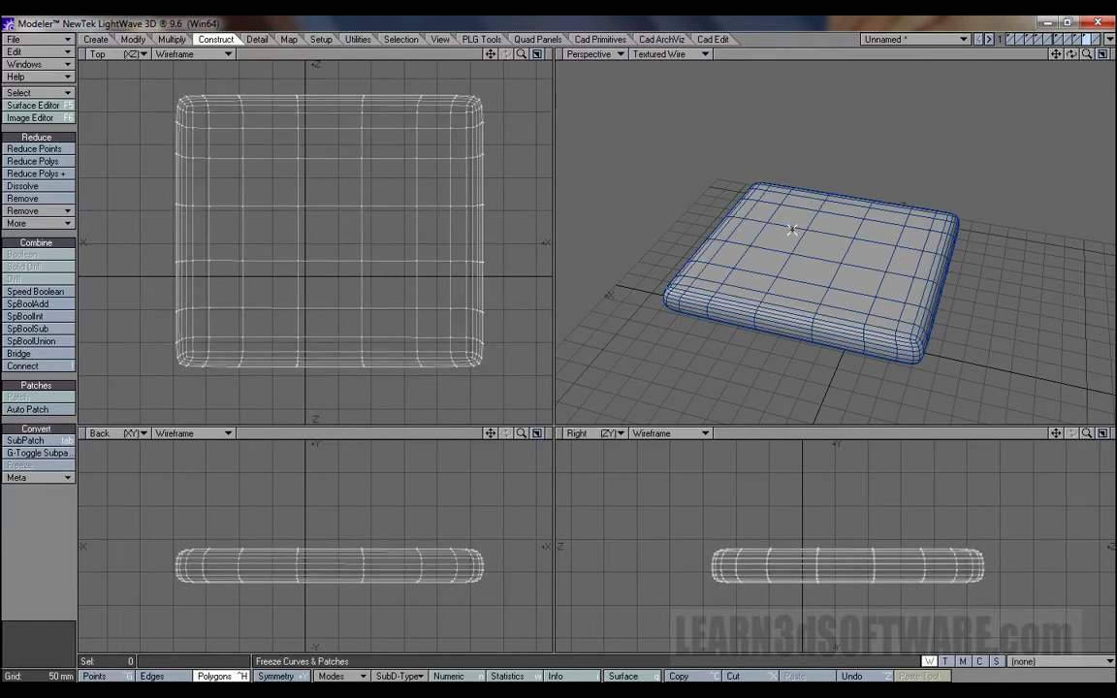
Set the Perspective view's shading to Texture and inspect the frozen slab's smooth surface without wireframe lines
{"action": "left_click", "coordinate": [681, 56]}
{"action": "left_click", "coordinate": [682, 46]}
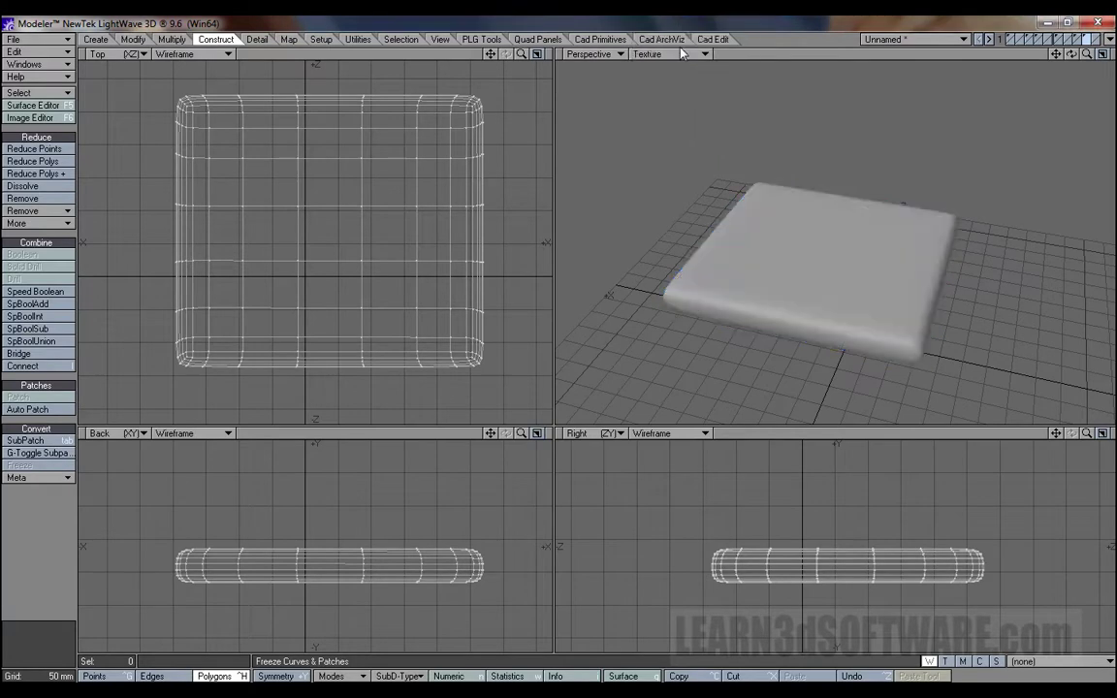
{"action": "mouse_move", "coordinate": [1071, 54]}
{"action": "left_mouse_down"}
{"action": "mouse_move", "coordinate": [1047, 27]}
{"action": "mouse_move", "coordinate": [1074, 35]}
{"action": "mouse_move", "coordinate": [1064, 40]}
{"action": "mouse_move", "coordinate": [1055, 10]}
{"action": "mouse_move", "coordinate": [1040, 8]}
{"action": "mouse_move", "coordinate": [1043, 46]}
{"action": "mouse_move", "coordinate": [1075, 61]}
{"action": "left_mouse_up"}
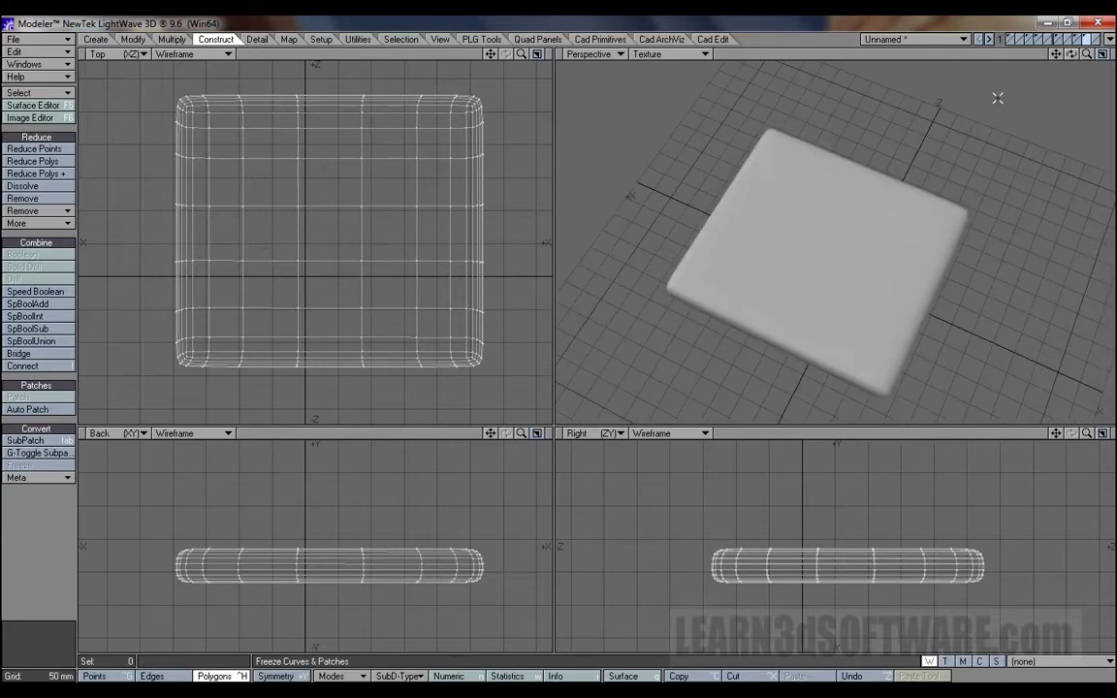
{"action": "mouse_move", "coordinate": [1087, 55]}
{"action": "left_mouse_down"}
{"action": "mouse_move", "coordinate": [1109, 55]}
{"action": "mouse_move", "coordinate": [1088, 56]}
{"action": "left_mouse_up"}
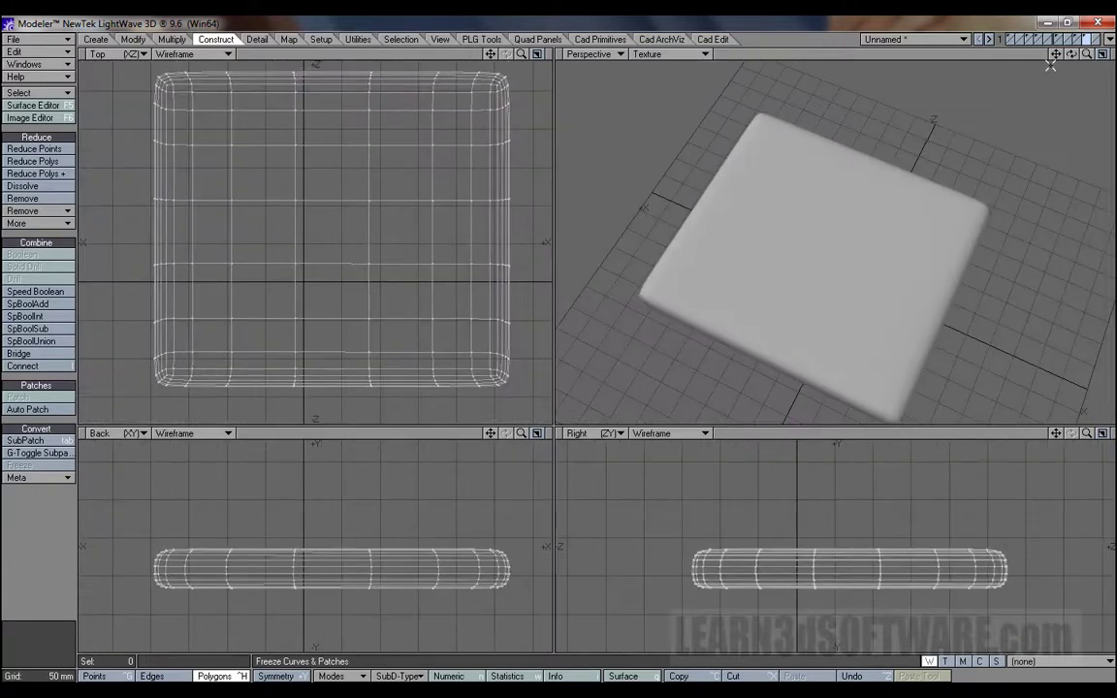
Check the frozen slab's polygon statistics, selecting and deselecting all its faces to examine the geometry
{"action": "key", "text": "w"}
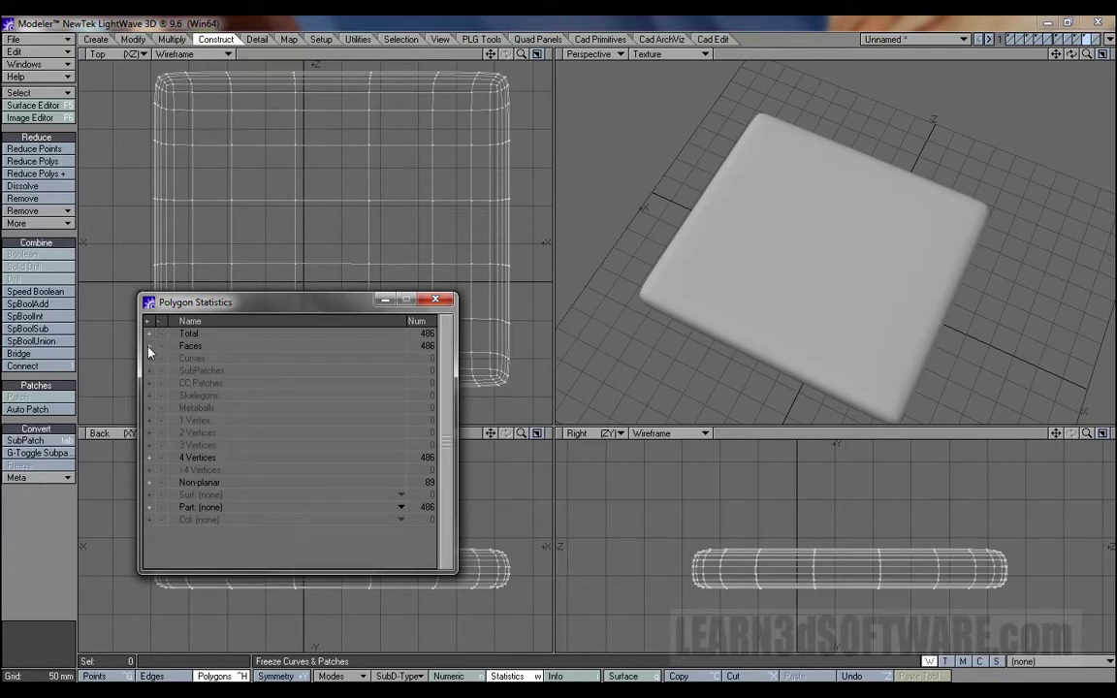
{"action": "left_click", "coordinate": [148, 346]}
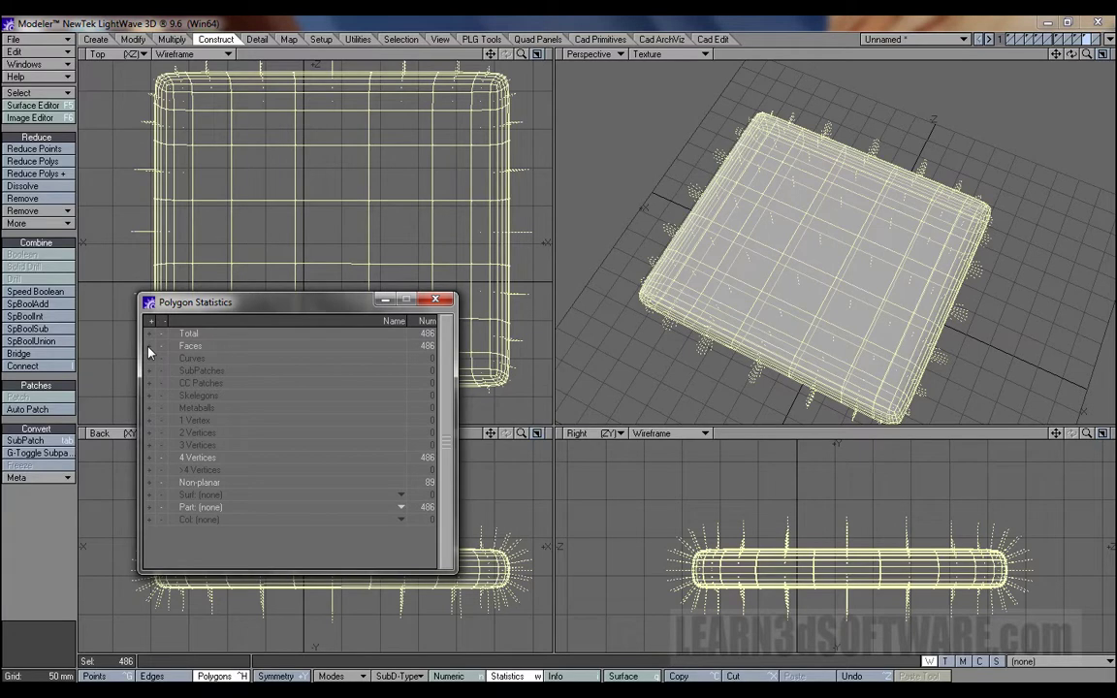
{"action": "left_click", "coordinate": [162, 350]}
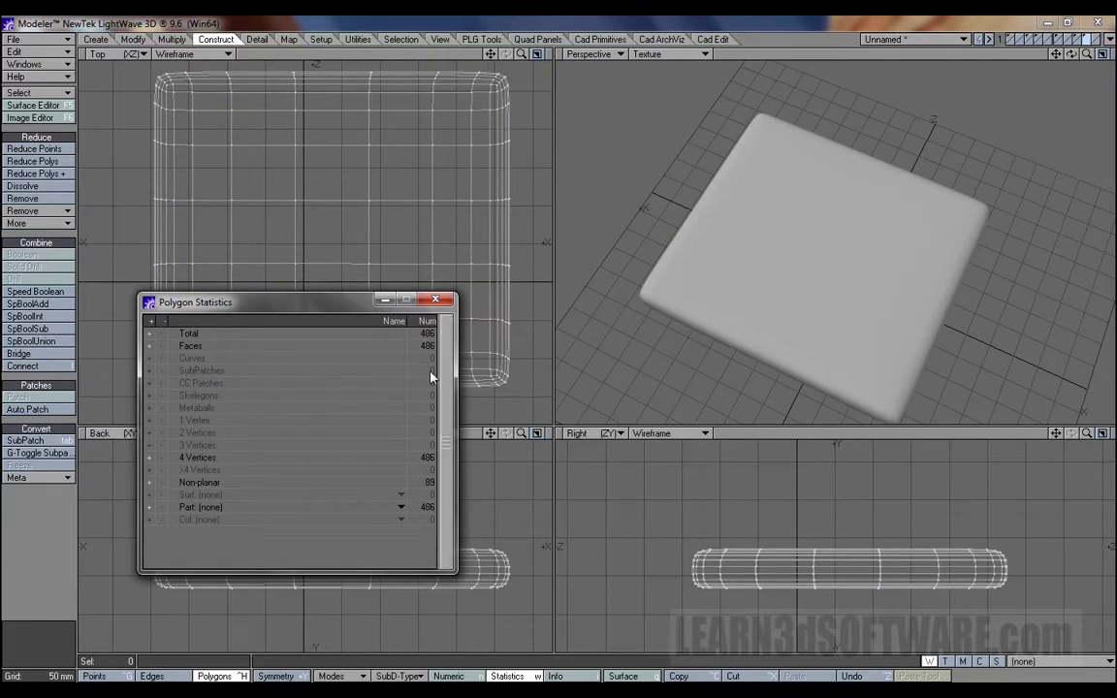
{"action": "left_click", "coordinate": [435, 300]}
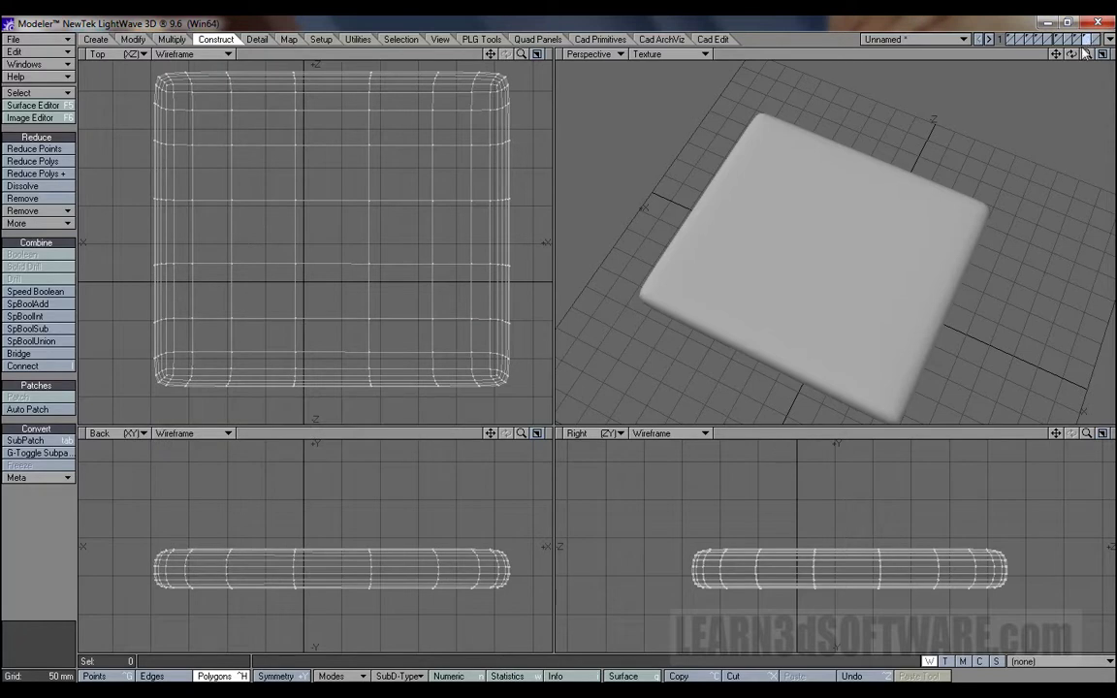
{"action": "mouse_move", "coordinate": [1071, 54]}
{"action": "left_mouse_down"}
{"action": "mouse_move", "coordinate": [1052, 20]}
{"action": "mouse_move", "coordinate": [1046, 43]}
{"action": "mouse_move", "coordinate": [1072, 61]}
{"action": "left_mouse_up"}
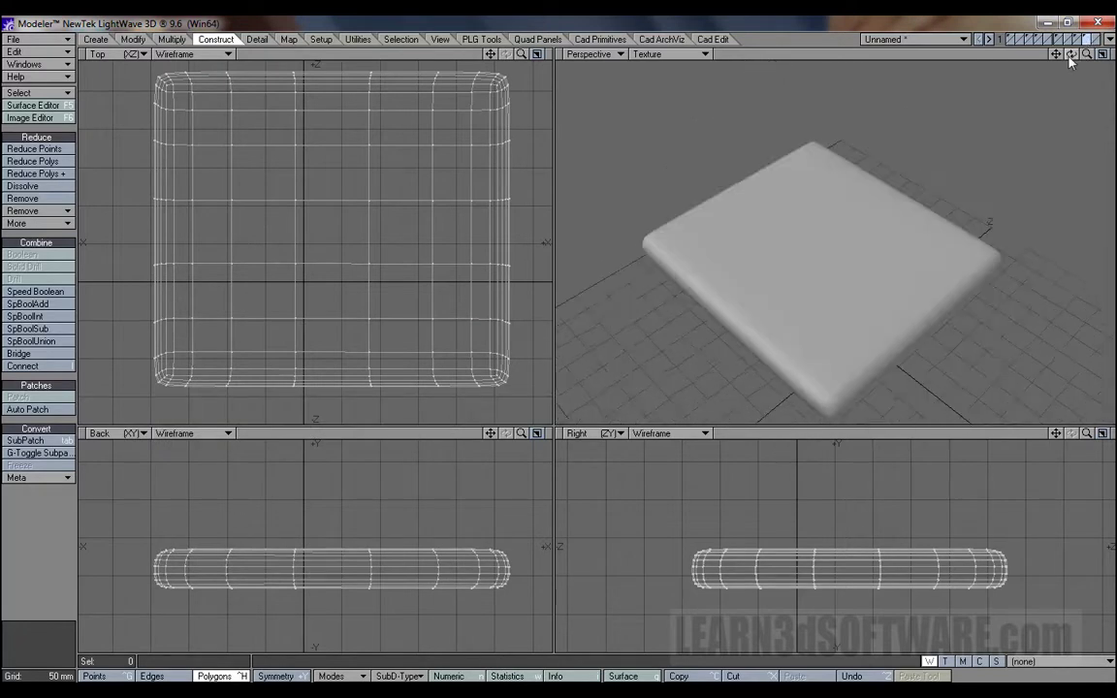